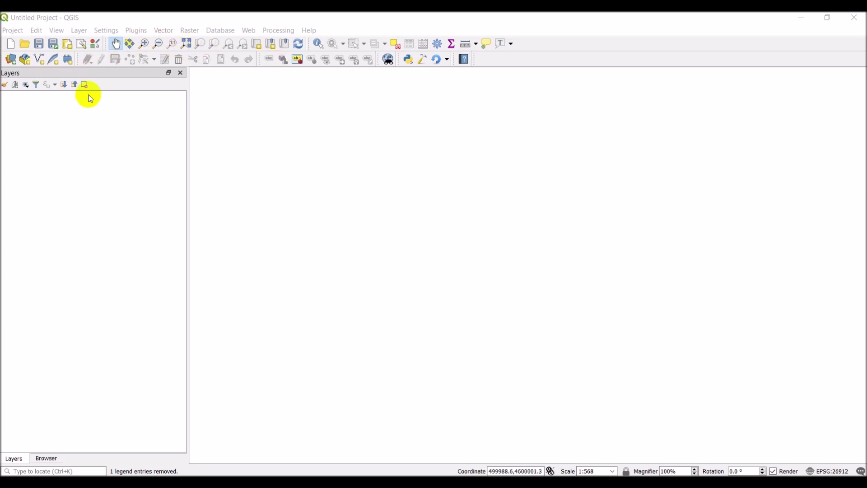
- Switch the side dock to the Browser panel to list drives, databases and XYZ Tiles sources
{"action": "left_click", "coordinate": [44, 458]}
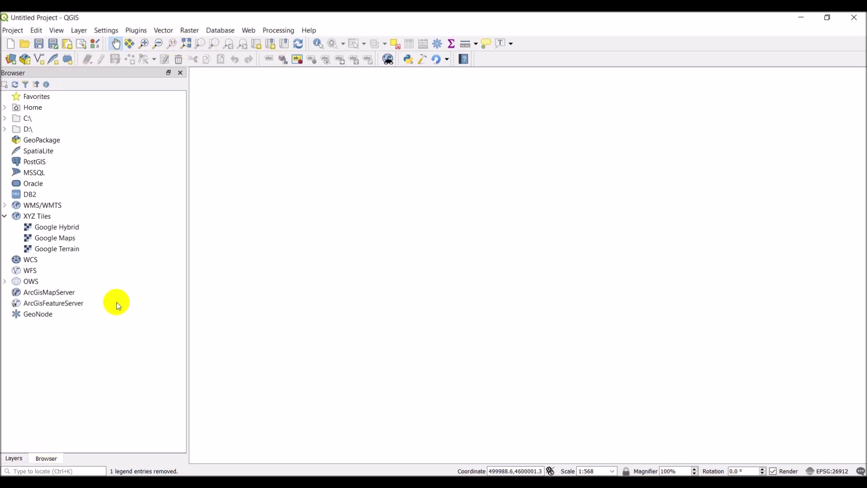
- In the Browser, expand C:\ > temp > data_tf_streams to reveal its raster files
{"action": "left_click", "coordinate": [5, 118]}
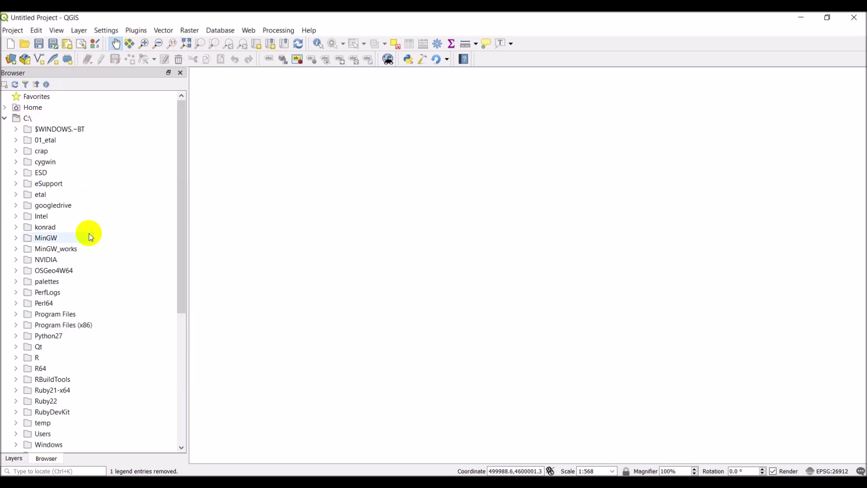
{"action": "scroll", "coordinate": [96, 249], "scroll_direction": "down", "scroll_amount": 3}
{"action": "scroll", "coordinate": [96, 251], "scroll_direction": "up", "scroll_amount": 2}
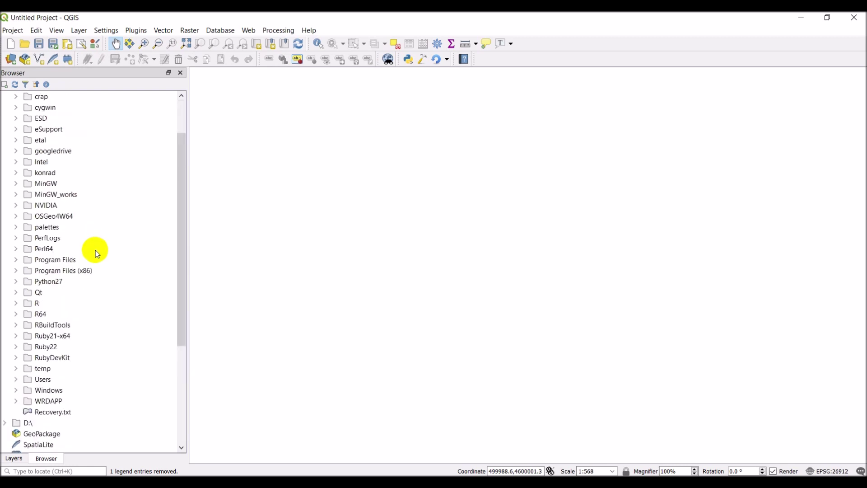
{"action": "scroll", "coordinate": [96, 250], "scroll_direction": "up", "scroll_amount": 2}
{"action": "scroll", "coordinate": [95, 250], "scroll_direction": "down", "scroll_amount": 2}
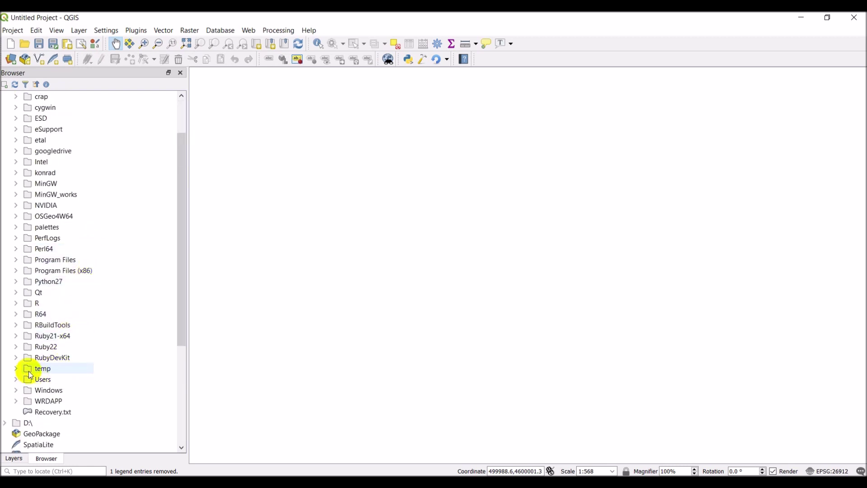
{"action": "left_click", "coordinate": [15, 369]}
{"action": "scroll", "coordinate": [118, 375], "scroll_direction": "down", "scroll_amount": 3}
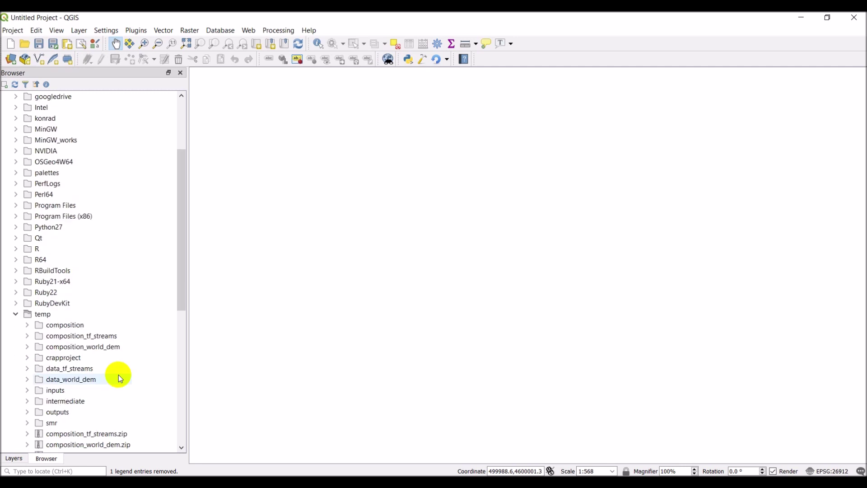
{"action": "scroll", "coordinate": [50, 321], "scroll_direction": "down", "scroll_amount": 2}
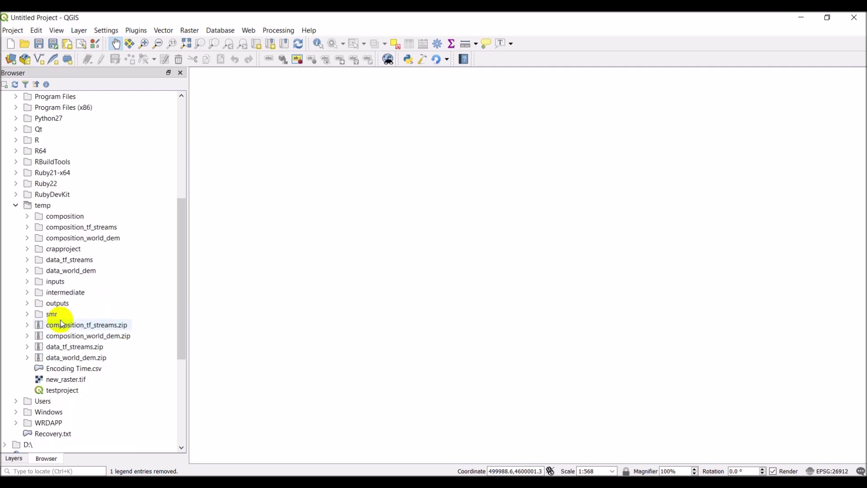
{"action": "left_click", "coordinate": [27, 259]}
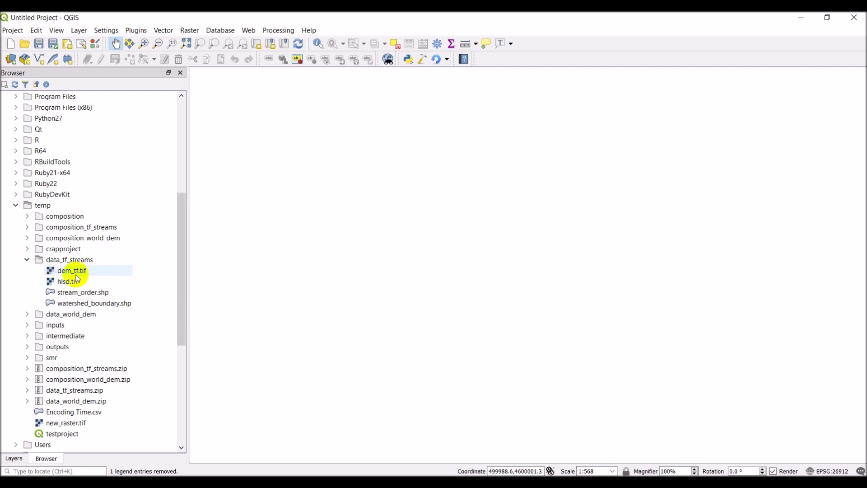
- Add dem_tf.tif and hlsd.tif to the map, then move hlsd below dem_tf in the layer order
{"action": "left_click_drag", "start_coordinate": [75, 271], "coordinate": [470, 254]}
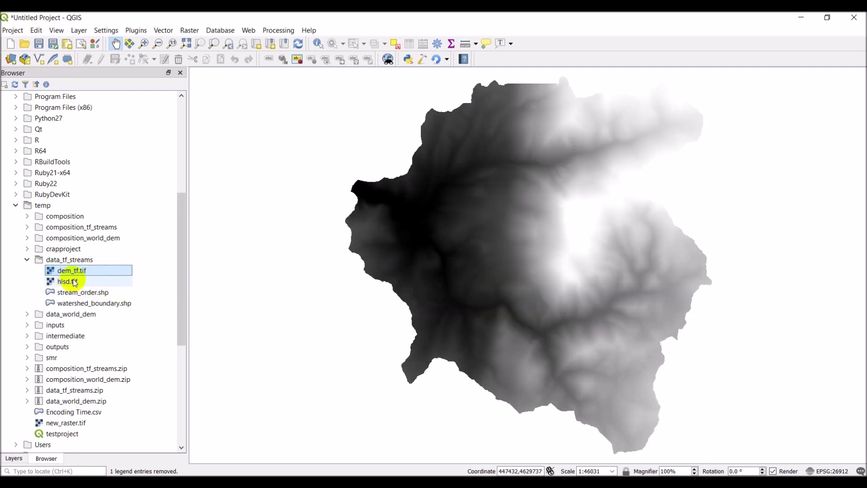
{"action": "left_click_drag", "start_coordinate": [75, 282], "coordinate": [340, 309]}
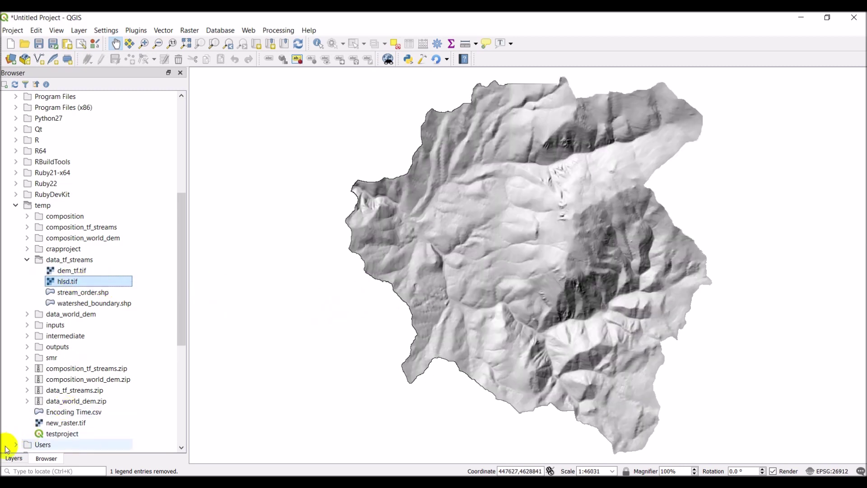
{"action": "left_click", "coordinate": [14, 459]}
{"action": "left_click", "coordinate": [41, 97]}
{"action": "left_click_drag", "start_coordinate": [41, 97], "coordinate": [52, 129]}
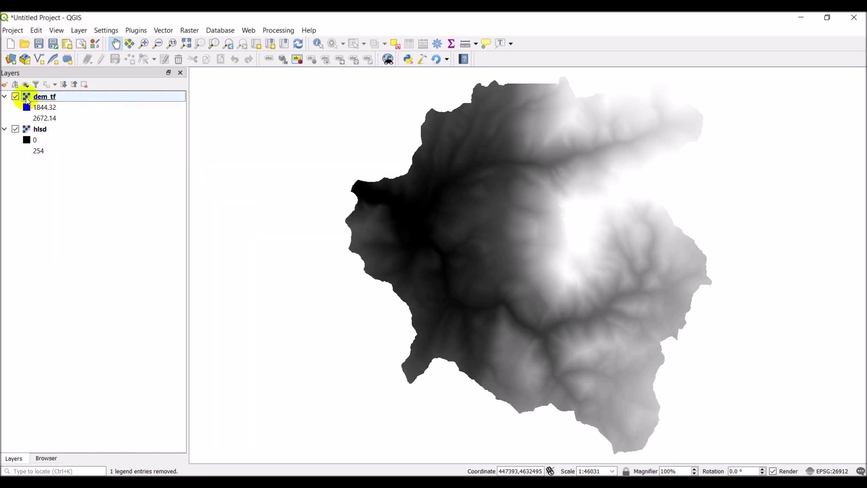
- Toggle dem_tf off and back on to compare it with the hillshade, leaving dem_tf selected
{"action": "left_click", "coordinate": [24, 101]}
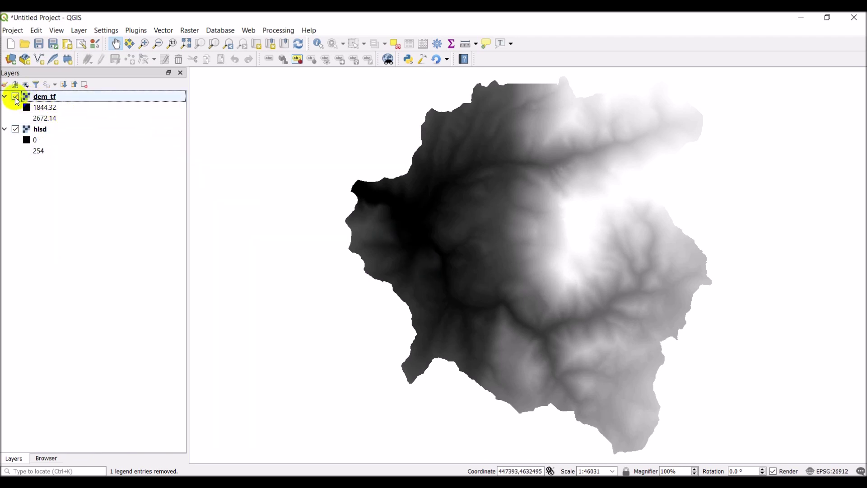
{"action": "left_click", "coordinate": [15, 98]}
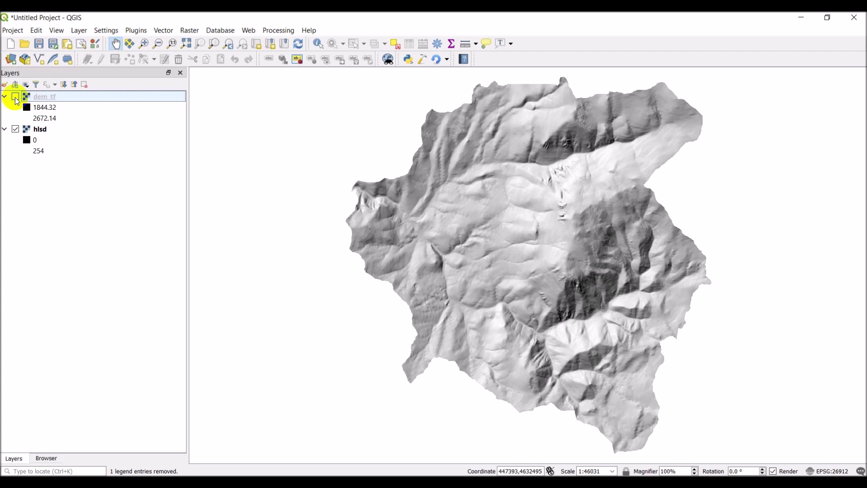
{"action": "left_click", "coordinate": [16, 97]}
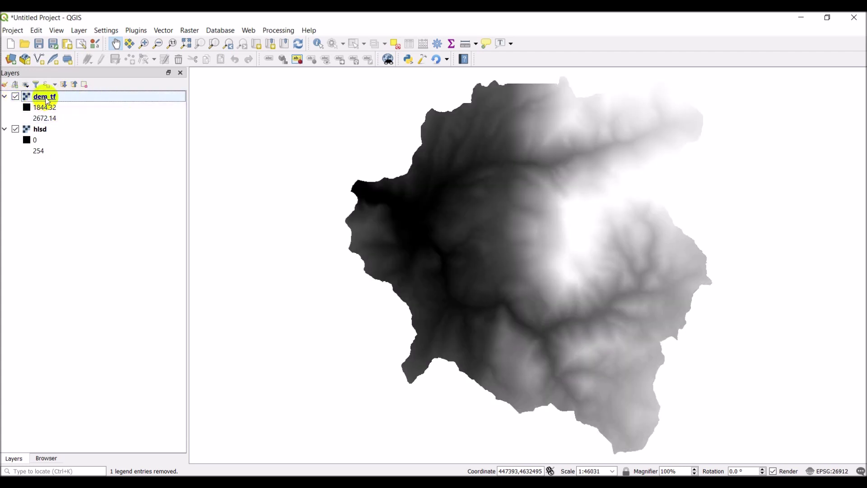
{"action": "left_click", "coordinate": [46, 100]}
- Render dem_tf as Singleband pseudocolor with the Elevation GreenBrownWhite ramp and apply it
{"action": "double_click", "coordinate": [47, 100]}
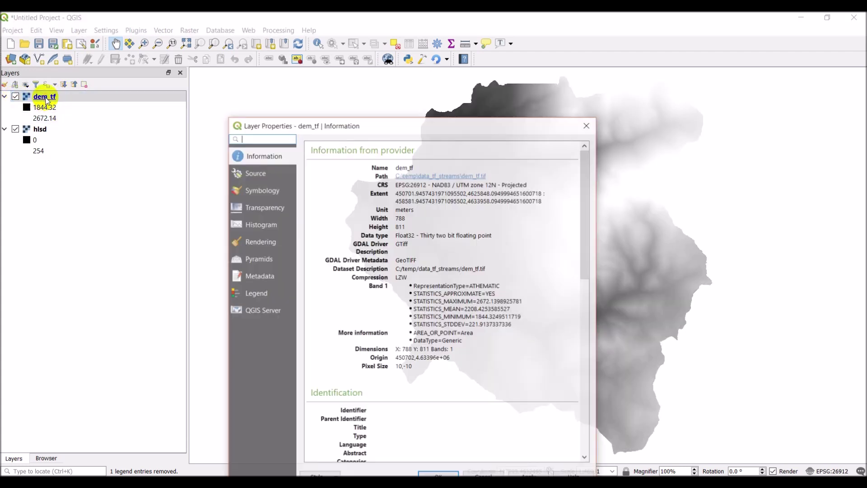
{"action": "left_click_drag", "start_coordinate": [378, 121], "coordinate": [395, 79]}
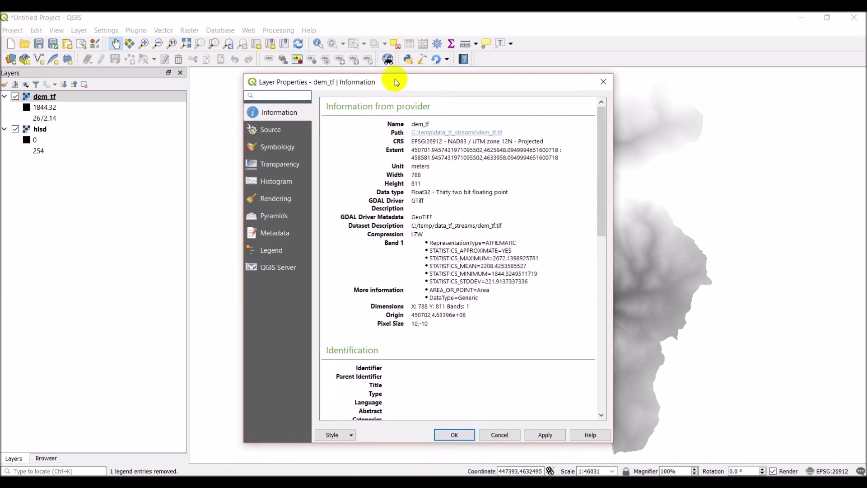
{"action": "left_click", "coordinate": [268, 151]}
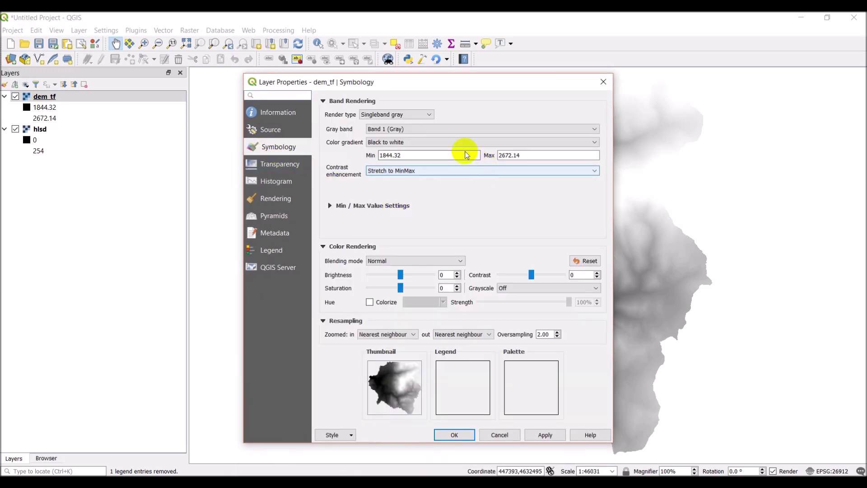
{"action": "left_click", "coordinate": [425, 115]}
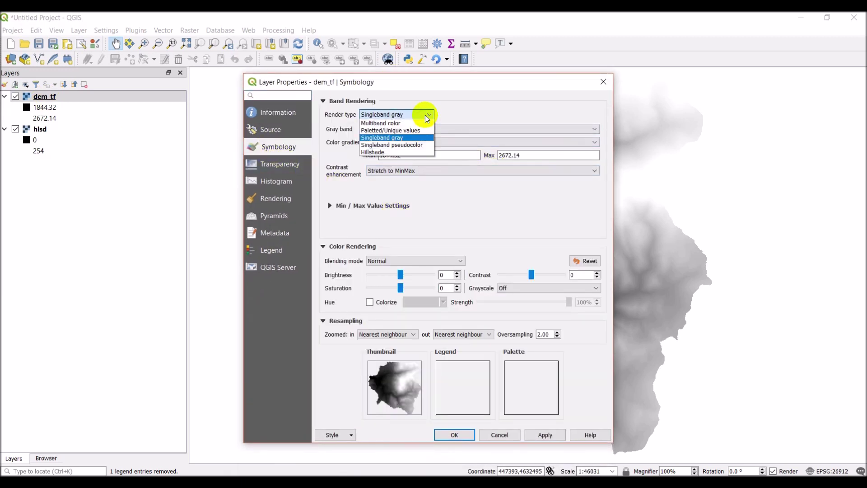
{"action": "left_click", "coordinate": [405, 145]}
{"action": "left_click", "coordinate": [585, 183]}
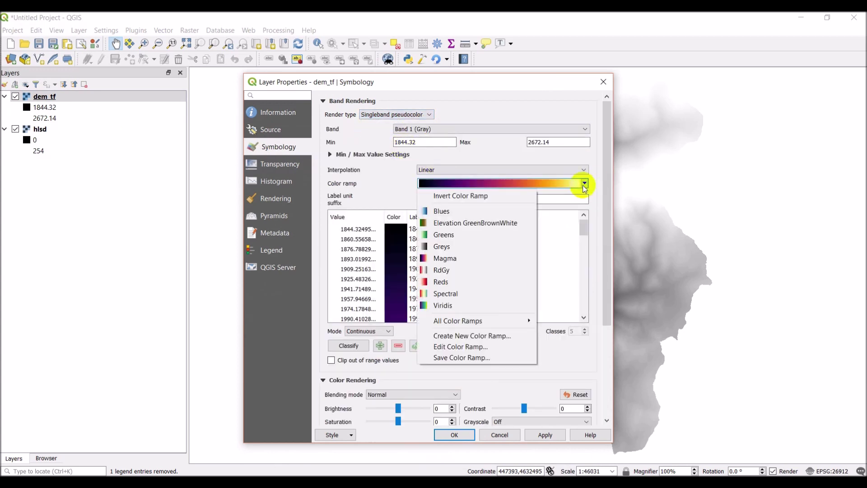
{"action": "left_click", "coordinate": [474, 223]}
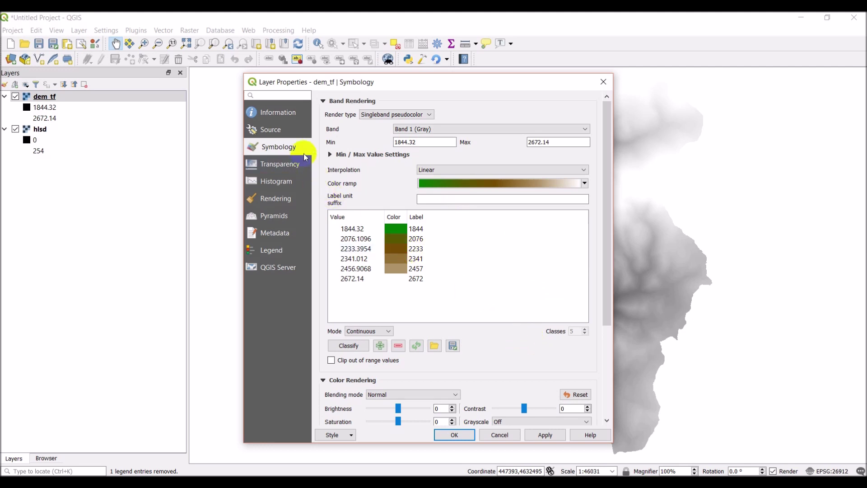
{"action": "left_click", "coordinate": [543, 433]}
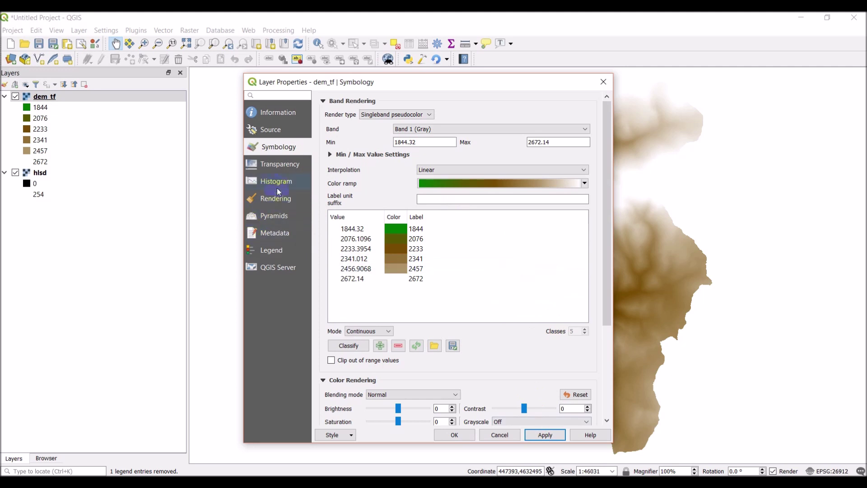
- Set dem_tf's global opacity to 60% so the hillshade shows through, and close its properties
{"action": "left_click", "coordinate": [271, 168]}
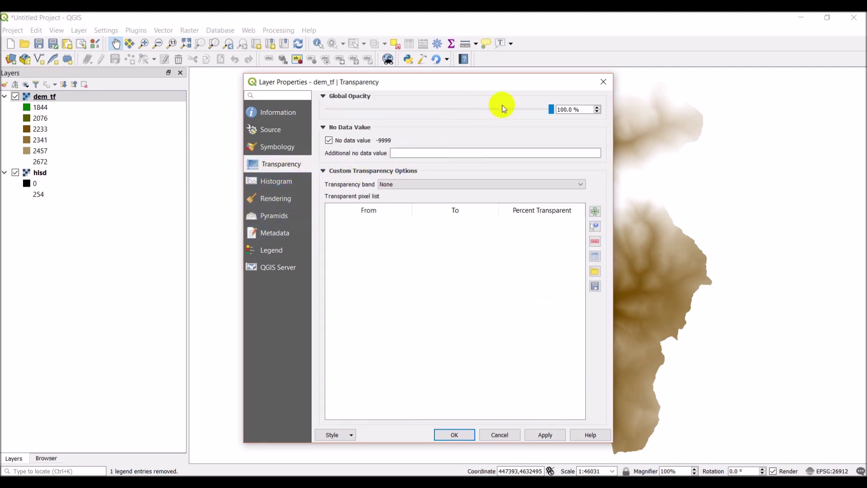
{"action": "left_click_drag", "start_coordinate": [548, 110], "coordinate": [485, 110]}
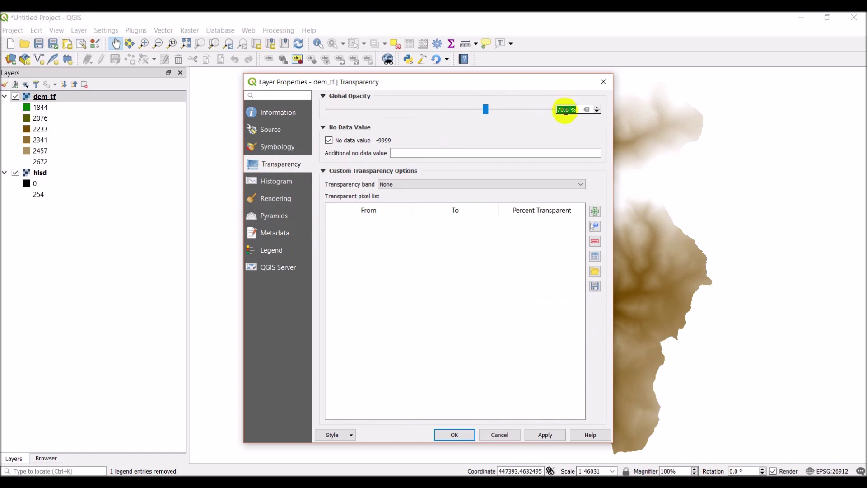
{"action": "type", "text": "60"}
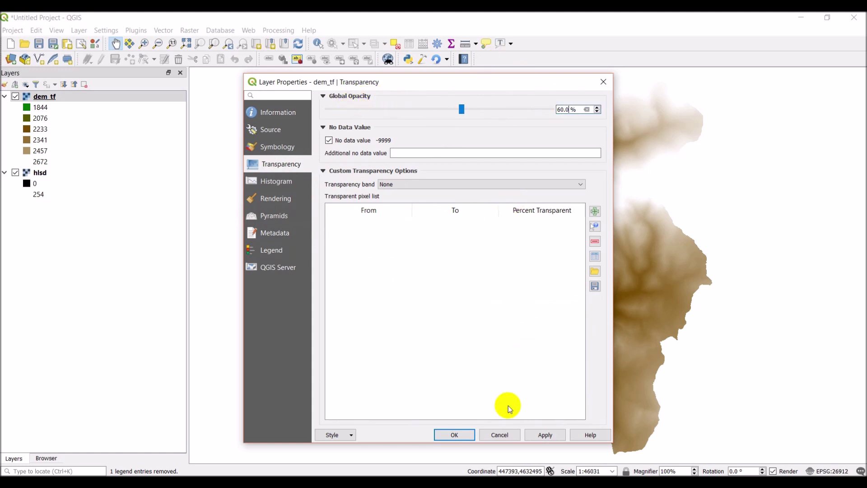
{"action": "left_click", "coordinate": [545, 434]}
{"action": "left_click", "coordinate": [456, 434]}
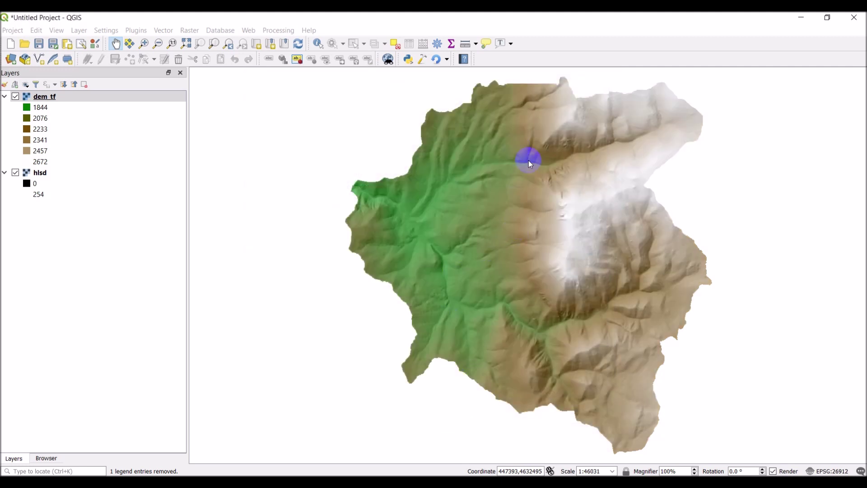
{"action": "left_click_drag", "start_coordinate": [538, 191], "coordinate": [523, 201]}
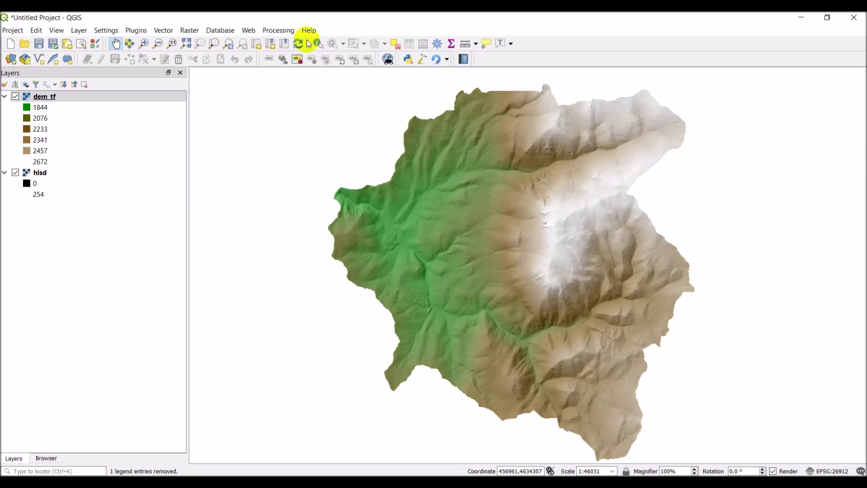
- Create 3D Map 1 from the View menu and place its window beside the 2D map
{"action": "left_click", "coordinate": [53, 33]}
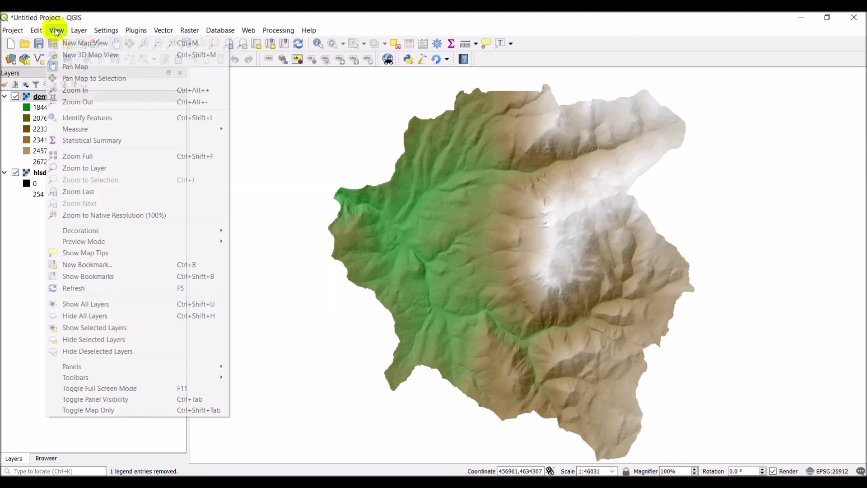
{"action": "left_click", "coordinate": [96, 58]}
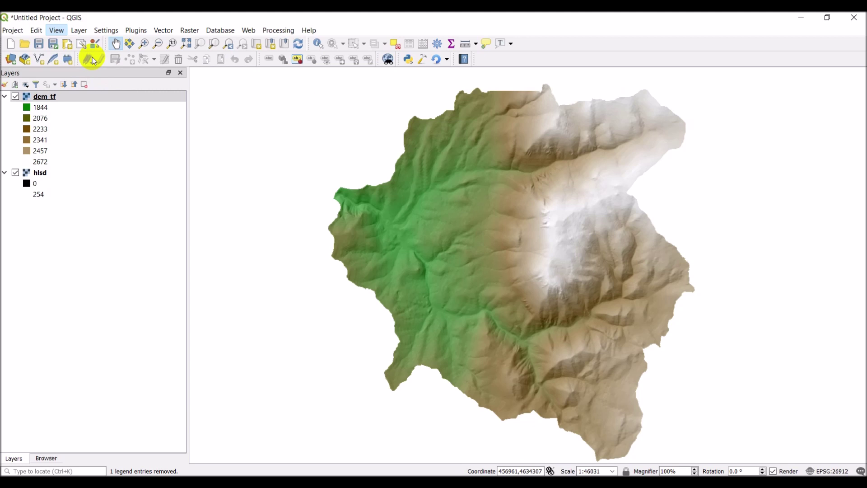
{"action": "left_click", "coordinate": [358, 269]}
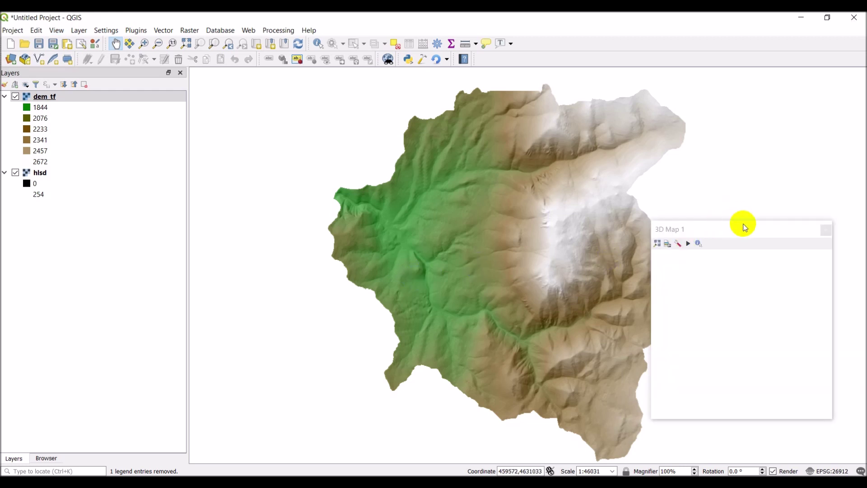
{"action": "left_click_drag", "start_coordinate": [741, 223], "coordinate": [506, 253]}
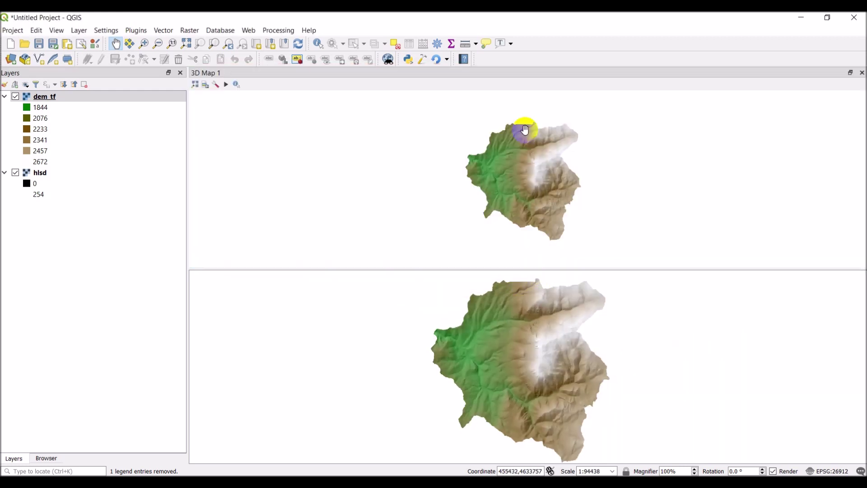
- Float the 3D map window over the 2D map and resize it taller and narrower
{"action": "left_click_drag", "start_coordinate": [529, 83], "coordinate": [552, 159]}
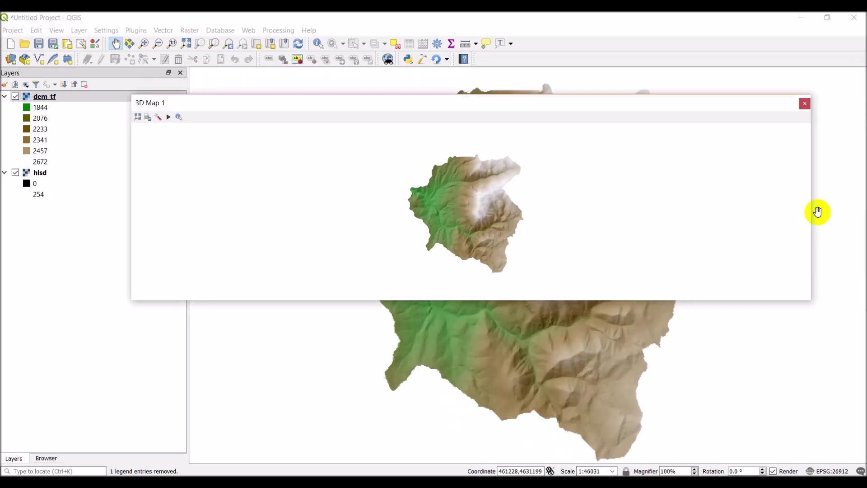
{"action": "left_click_drag", "start_coordinate": [660, 299], "coordinate": [656, 446]}
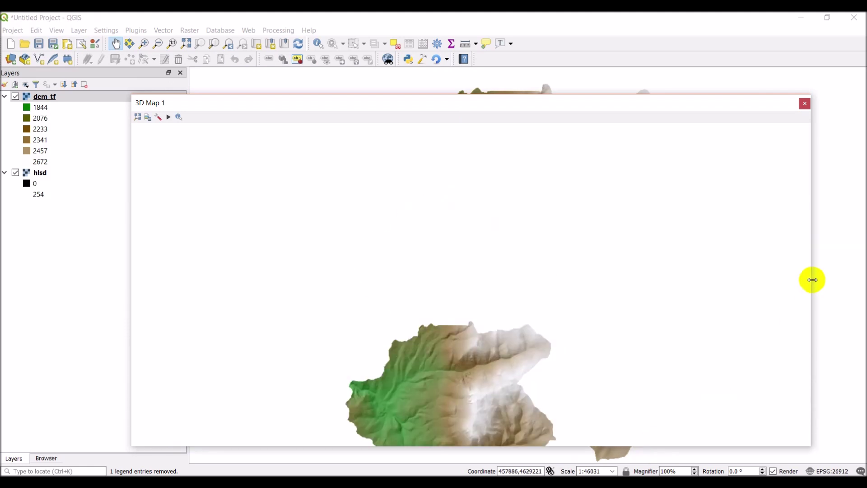
{"action": "left_click_drag", "start_coordinate": [799, 279], "coordinate": [642, 279]}
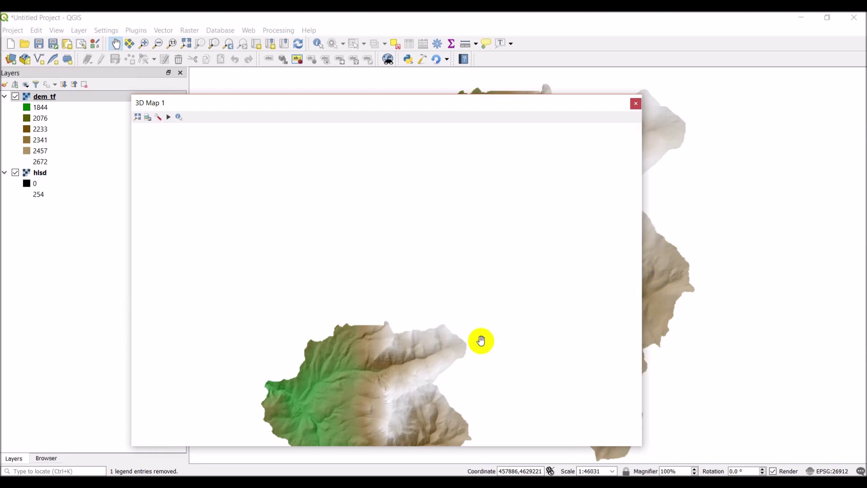
{"action": "left_click_drag", "start_coordinate": [427, 314], "coordinate": [406, 264]}
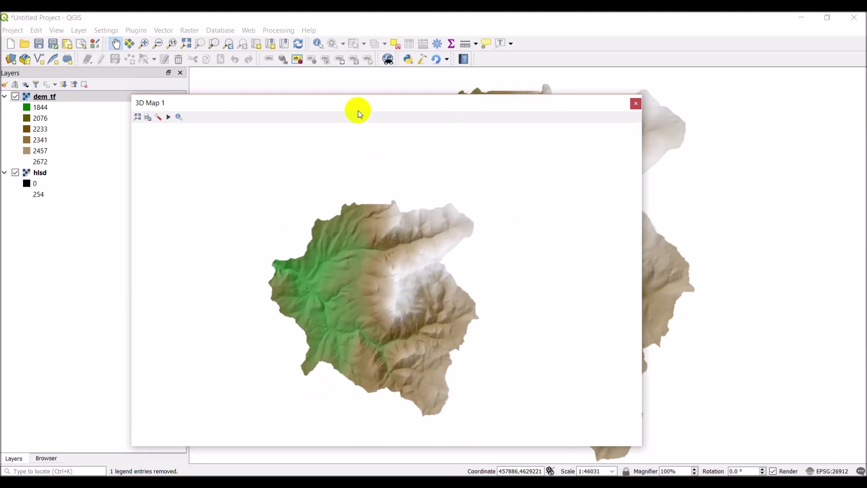
{"action": "left_click_drag", "start_coordinate": [359, 103], "coordinate": [470, 110]}
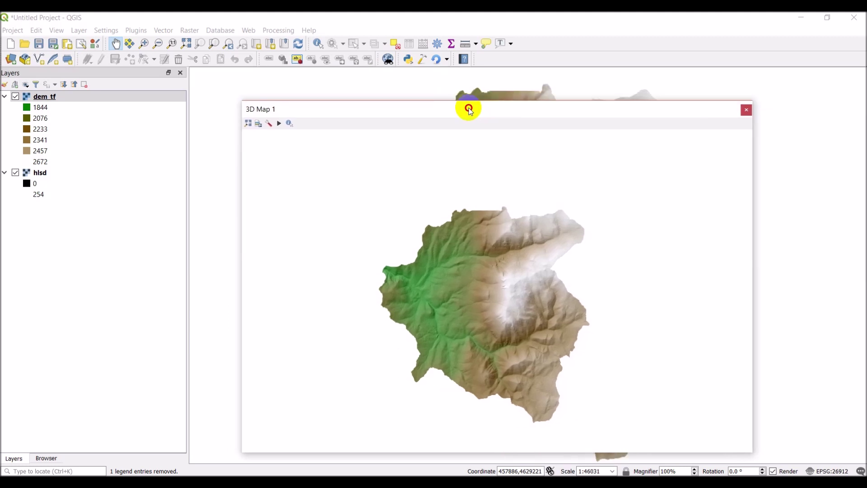
- Zoom the 3D view to the full terrain and bring up the 3D Configuration settings
{"action": "left_click", "coordinate": [248, 124]}
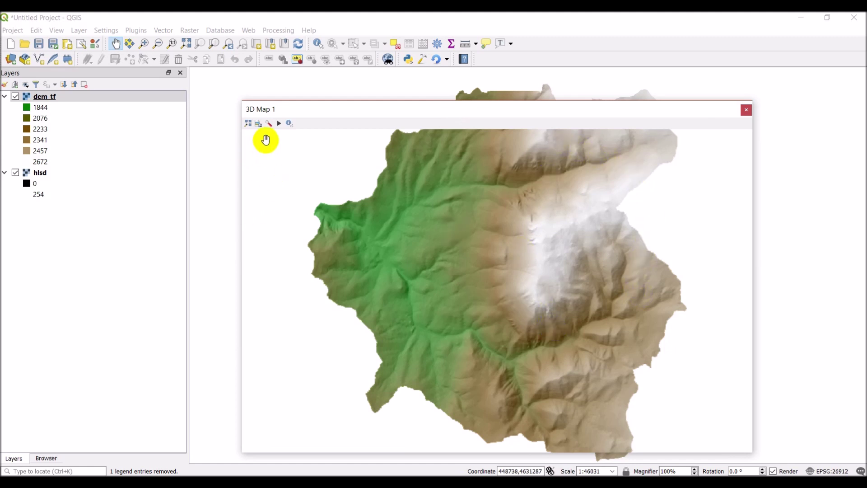
{"action": "left_click", "coordinate": [431, 238]}
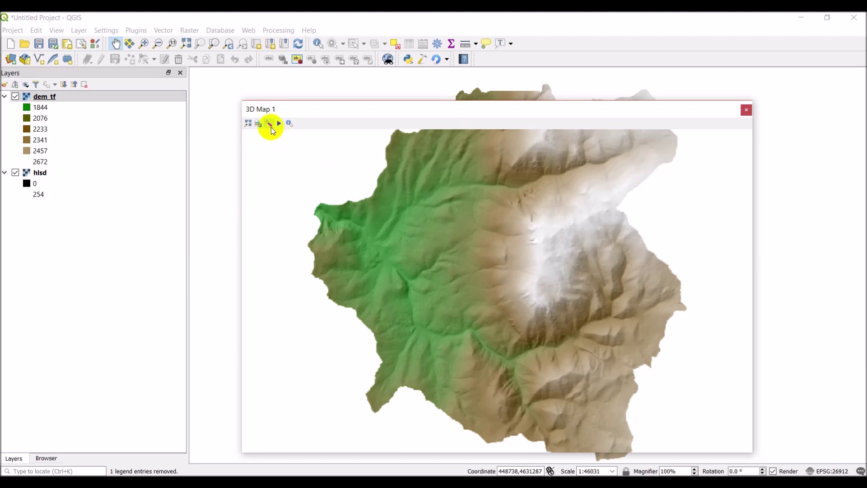
{"action": "left_click", "coordinate": [268, 125]}
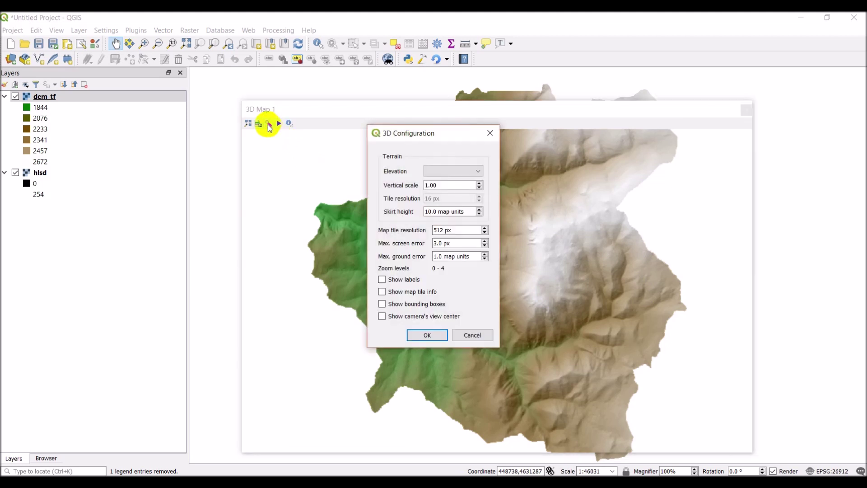
- Choose dem_tf as the 3D map's terrain elevation source and confirm
{"action": "left_click", "coordinate": [479, 173]}
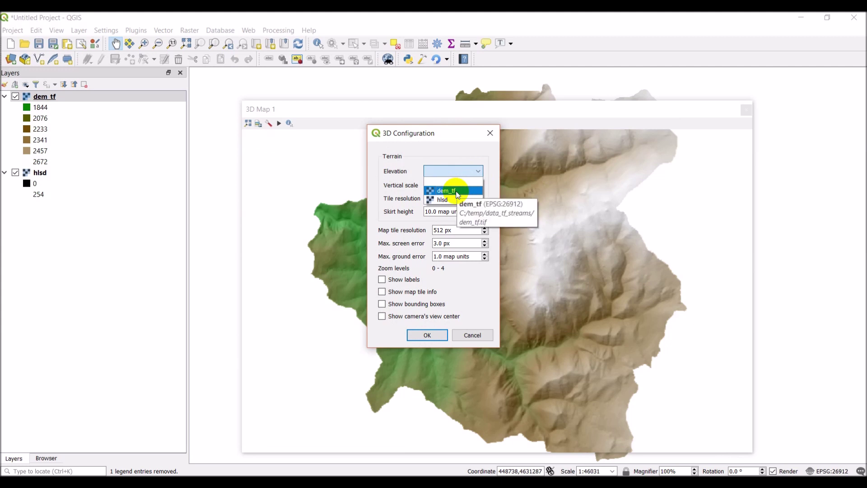
{"action": "left_click", "coordinate": [457, 192]}
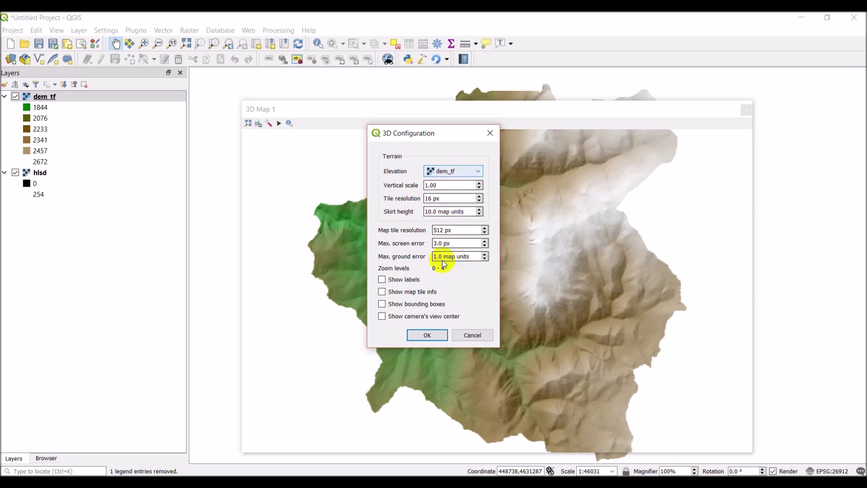
{"action": "left_click", "coordinate": [427, 336]}
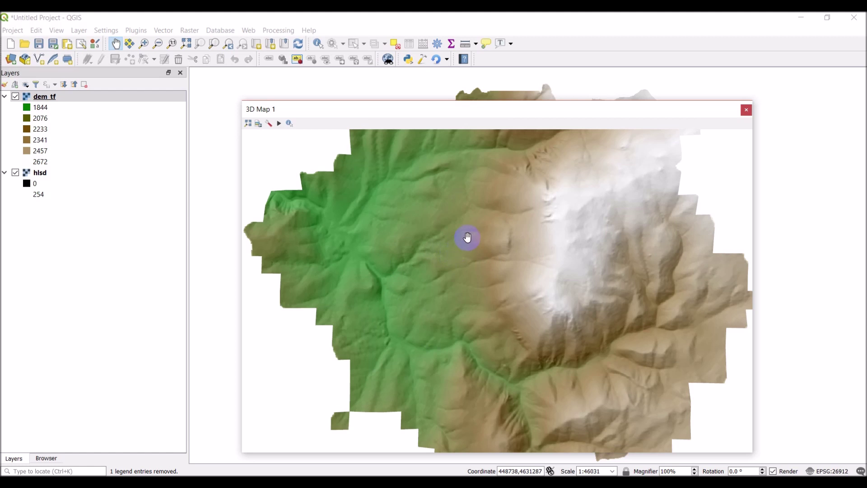
- Orbit and tilt the terrain into an oblique view with snowy peaks behind, then reopen 3D Configuration
{"action": "middle_click_drag", "start_coordinate": [468, 236], "coordinate": [574, 230]}
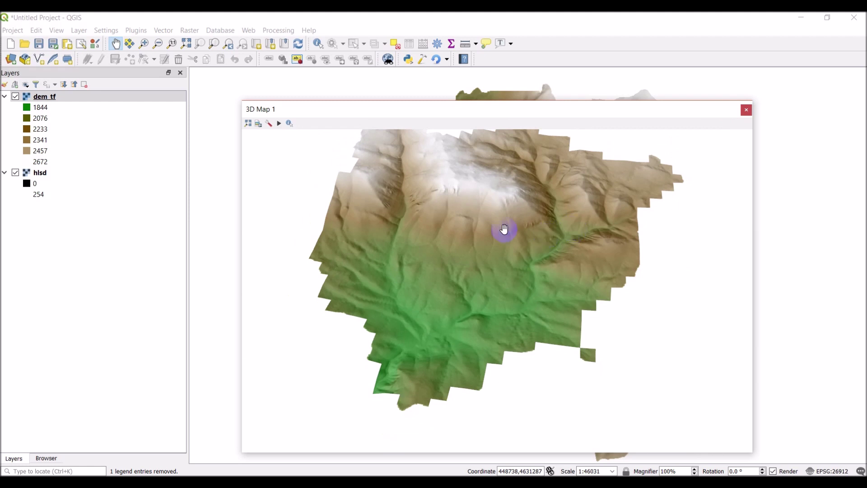
{"action": "middle_click_drag", "start_coordinate": [504, 230], "coordinate": [497, 343]}
{"action": "middle_click_drag", "start_coordinate": [410, 341], "coordinate": [541, 312]}
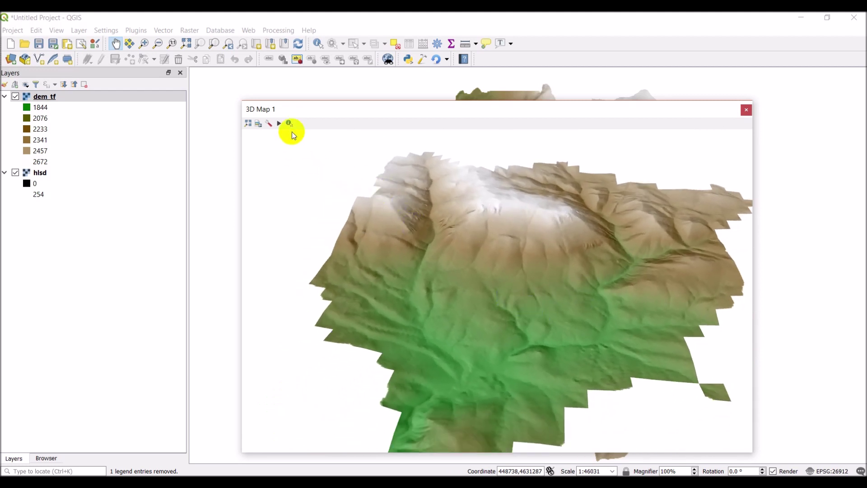
{"action": "left_click", "coordinate": [269, 127]}
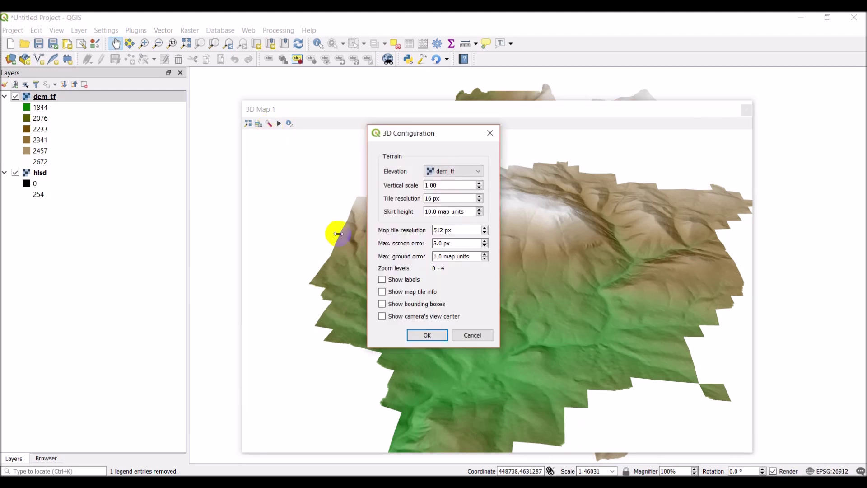
- Set the terrain vertical scale to 1.5 and tile resolution to 4 px, then apply
{"action": "double_click", "coordinate": [431, 186]}
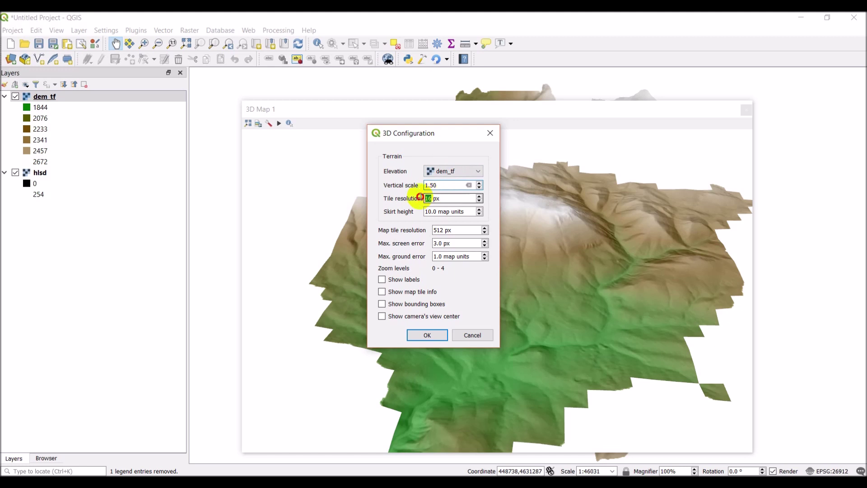
{"action": "double_click", "coordinate": [431, 198]}
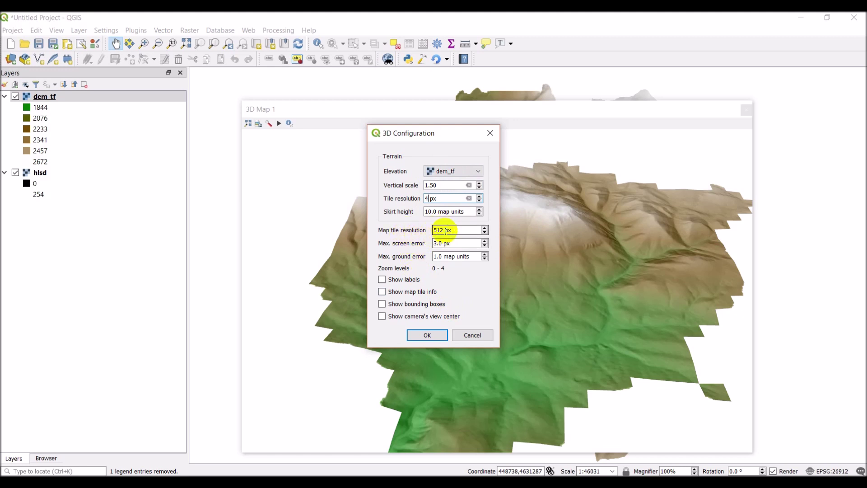
{"action": "left_click_drag", "start_coordinate": [442, 229], "coordinate": [433, 229]}
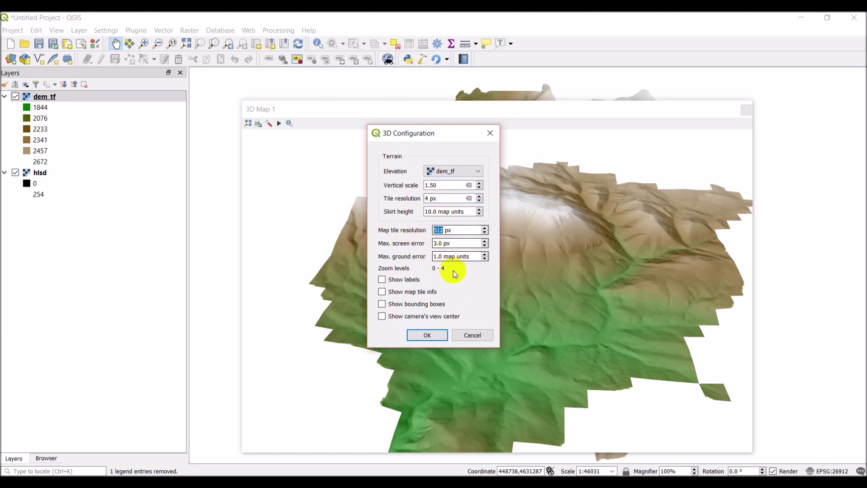
{"action": "left_click", "coordinate": [432, 335]}
- Rotate the terrain and reapply the 3D Configuration with the updated tile resolution
{"action": "left_click_drag", "start_coordinate": [432, 333], "coordinate": [558, 290]}
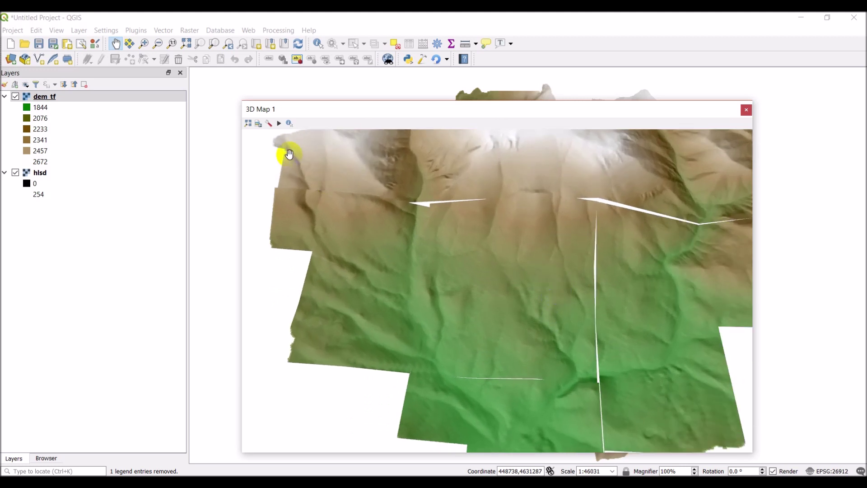
{"action": "left_click", "coordinate": [270, 123]}
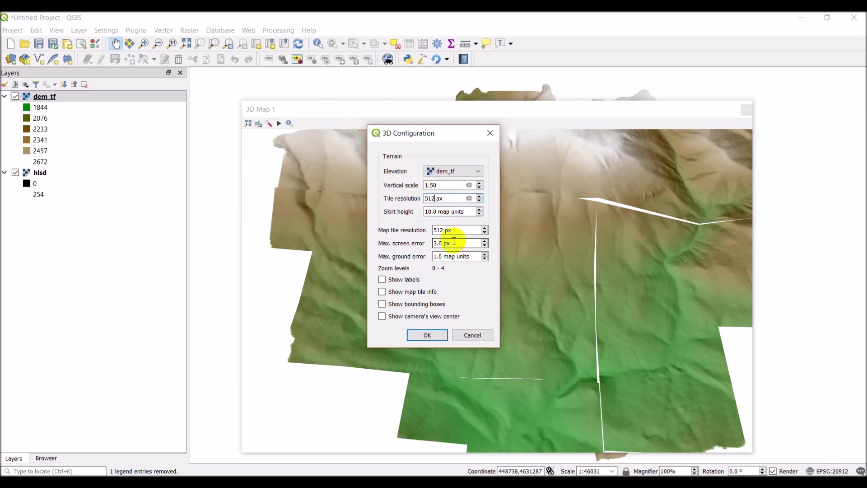
{"action": "left_click", "coordinate": [428, 335]}
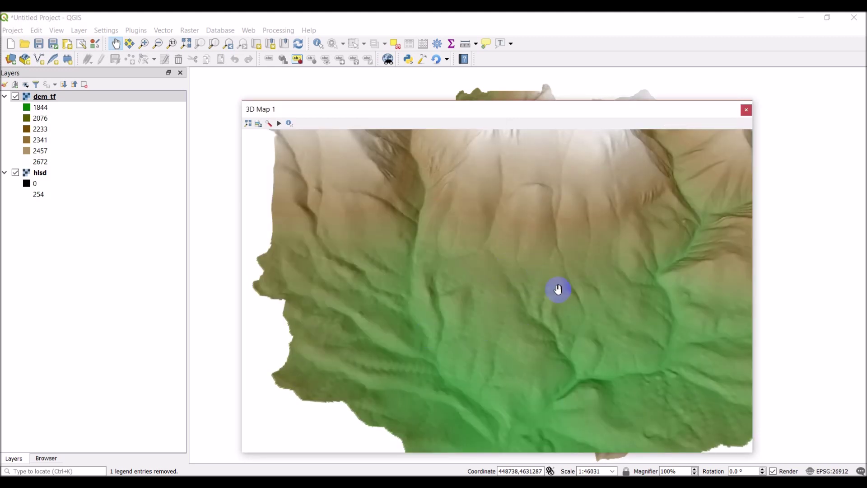
- Zoom to a close top-down view of the dem_tf terrain and reopen 3D Configuration
{"action": "left_click_drag", "start_coordinate": [569, 284], "coordinate": [554, 222]}
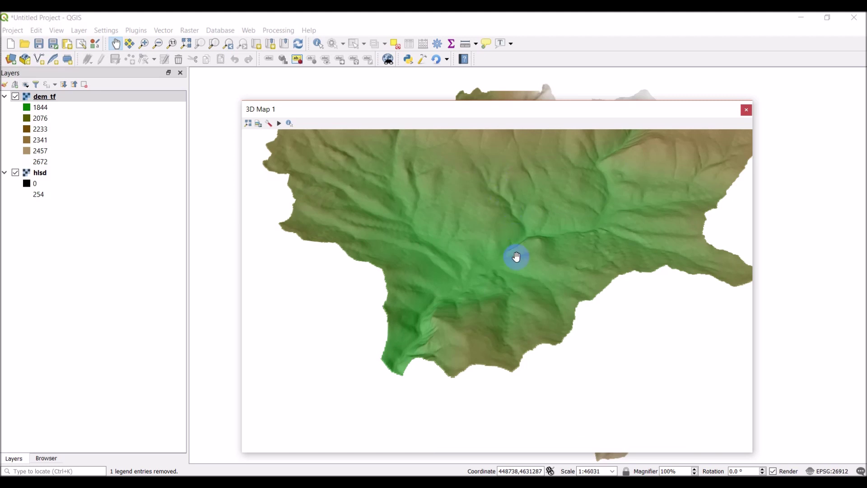
{"action": "scroll", "coordinate": [516, 253], "scroll_direction": "up", "scroll_amount": 2}
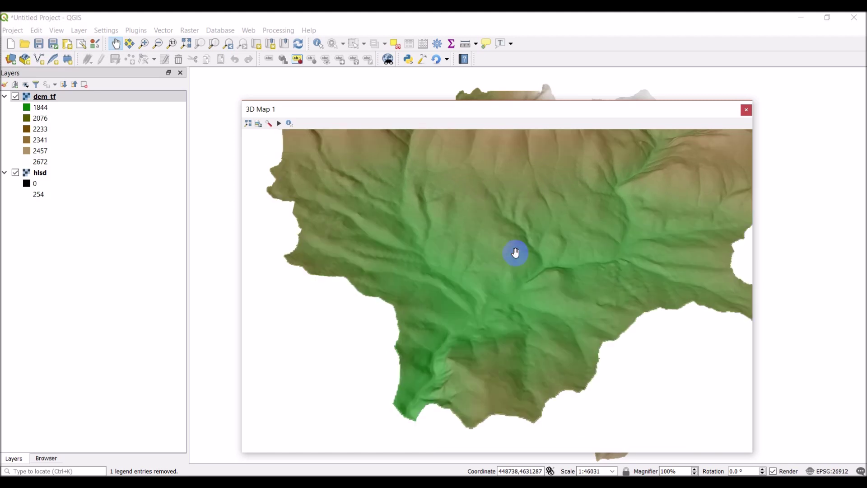
{"action": "scroll", "coordinate": [516, 253], "scroll_direction": "up", "scroll_amount": 2}
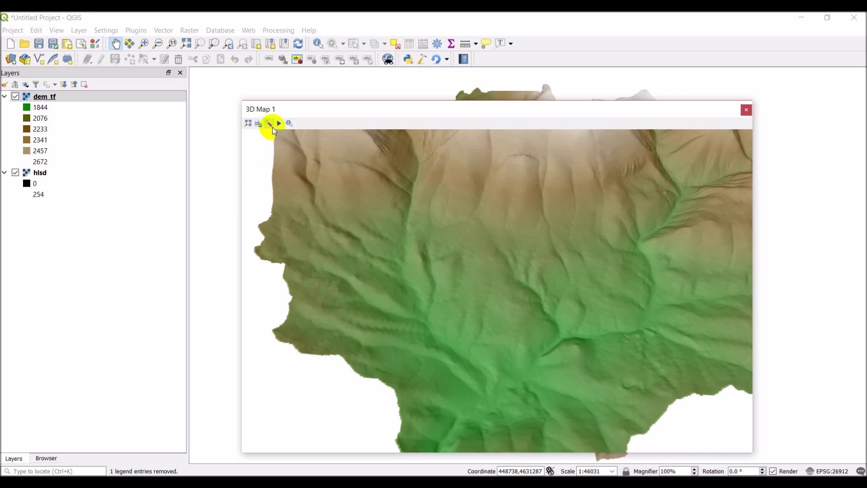
{"action": "left_click", "coordinate": [269, 124]}
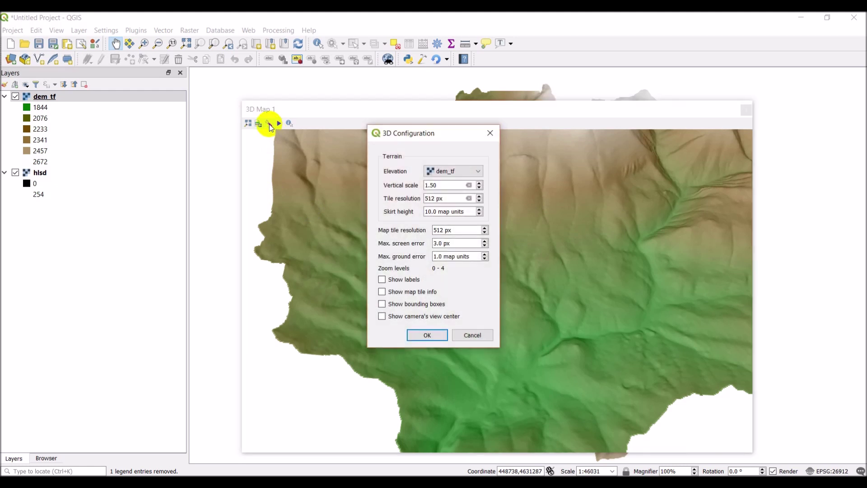
- Set the terrain tile resolution to 64 px and apply it
{"action": "double_click", "coordinate": [435, 198]}
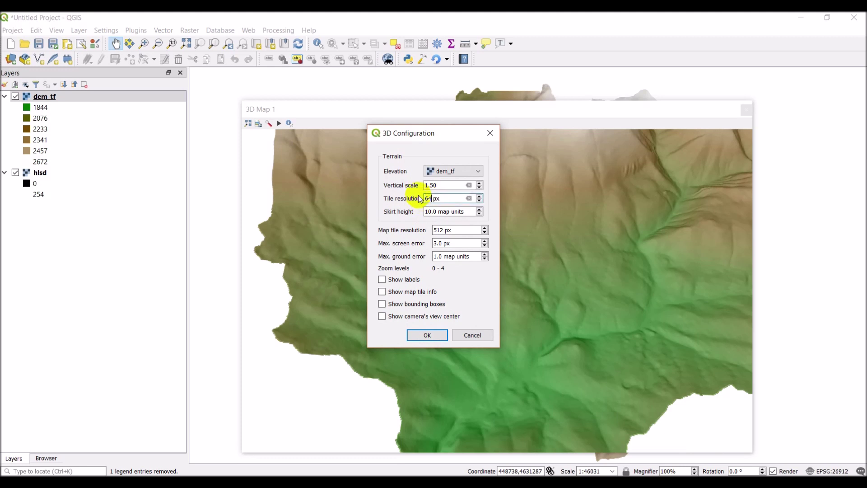
{"action": "left_click", "coordinate": [428, 335]}
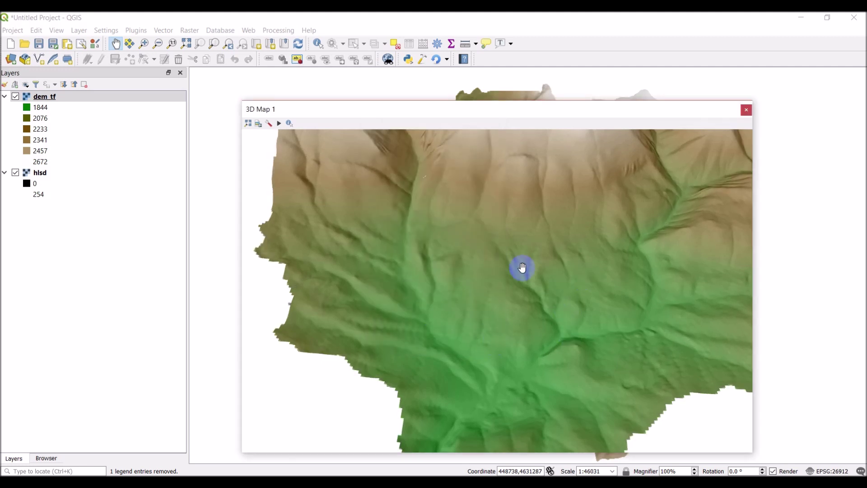
{"action": "mouse_move", "coordinate": [500, 252]}
{"action": "left_mouse_down"}
{"action": "mouse_move", "coordinate": [503, 267]}
{"action": "mouse_move", "coordinate": [487, 197]}
{"action": "mouse_move", "coordinate": [498, 267]}
{"action": "left_mouse_up"}
- Tilt and rotate the 3D view to an oblique angle showing the white peak above green valleys
{"action": "left_click", "coordinate": [577, 339]}
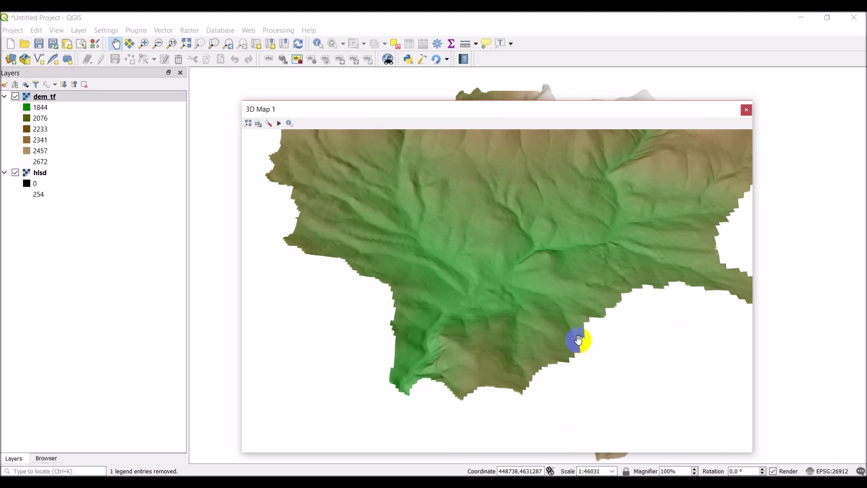
{"action": "left_click", "coordinate": [587, 327]}
{"action": "mouse_move", "coordinate": [587, 328]}
{"action": "left_mouse_down"}
{"action": "mouse_move", "coordinate": [509, 319]}
{"action": "mouse_move", "coordinate": [449, 190]}
{"action": "mouse_move", "coordinate": [438, 235]}
{"action": "mouse_move", "coordinate": [482, 270]}
{"action": "mouse_move", "coordinate": [507, 253]}
{"action": "mouse_move", "coordinate": [508, 277]}
{"action": "mouse_move", "coordinate": [549, 263]}
{"action": "mouse_move", "coordinate": [499, 271]}
{"action": "mouse_move", "coordinate": [443, 241]}
{"action": "left_mouse_up"}
{"action": "mouse_move", "coordinate": [467, 282]}
{"action": "left_mouse_down"}
{"action": "mouse_move", "coordinate": [457, 244]}
{"action": "mouse_move", "coordinate": [509, 385]}
{"action": "mouse_move", "coordinate": [481, 294]}
{"action": "left_mouse_up"}
{"action": "scroll", "coordinate": [481, 294], "scroll_direction": "down", "scroll_amount": 2}
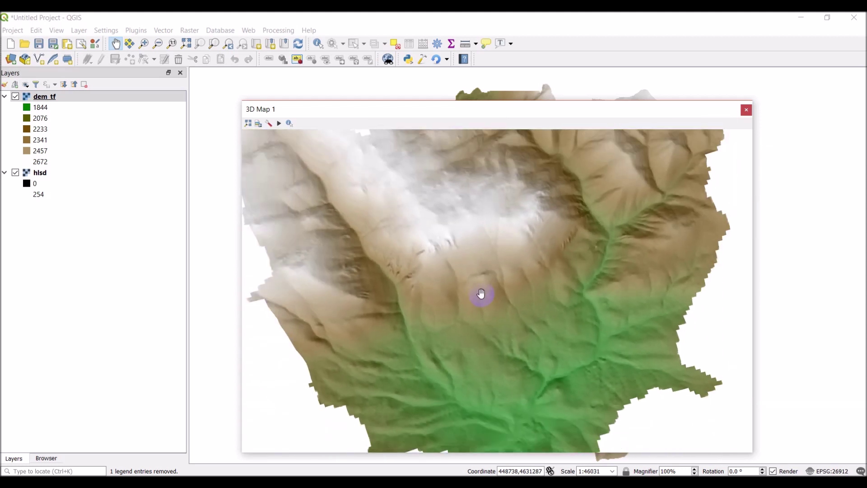
{"action": "mouse_move", "coordinate": [582, 282]}
{"action": "left_mouse_down"}
{"action": "mouse_move", "coordinate": [555, 280]}
{"action": "mouse_move", "coordinate": [565, 294]}
{"action": "mouse_move", "coordinate": [516, 289]}
{"action": "mouse_move", "coordinate": [517, 303]}
{"action": "mouse_move", "coordinate": [503, 289]}
{"action": "mouse_move", "coordinate": [544, 290]}
{"action": "mouse_move", "coordinate": [544, 283]}
{"action": "mouse_move", "coordinate": [517, 290]}
{"action": "mouse_move", "coordinate": [564, 287]}
{"action": "mouse_move", "coordinate": [565, 280]}
{"action": "left_mouse_up"}
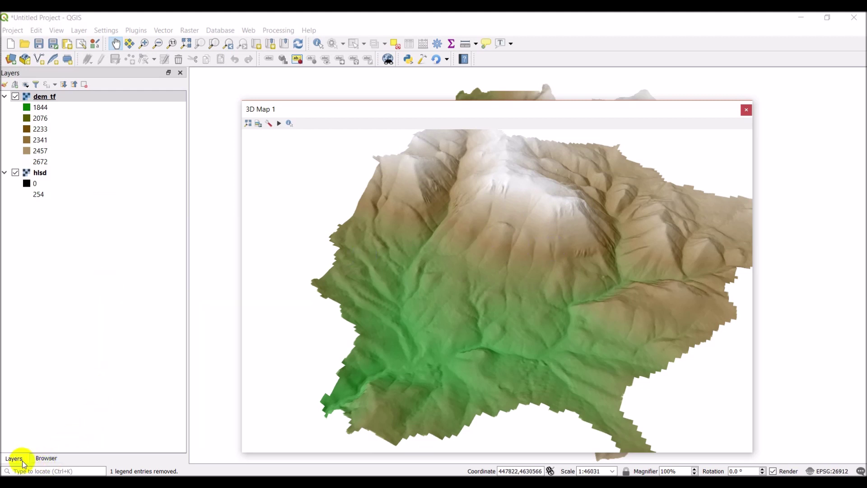
- Show the Browser panel with the C:\ drive tree collapsed
{"action": "left_click", "coordinate": [45, 460]}
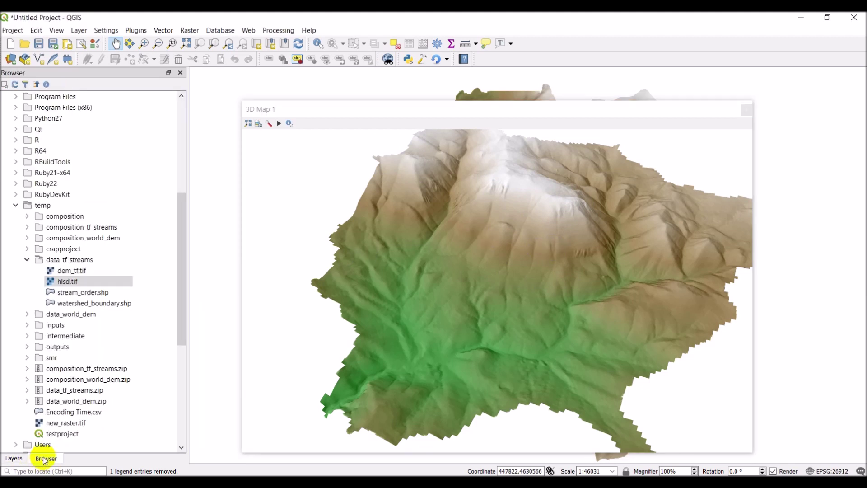
{"action": "left_click_drag", "start_coordinate": [185, 235], "coordinate": [195, 141]}
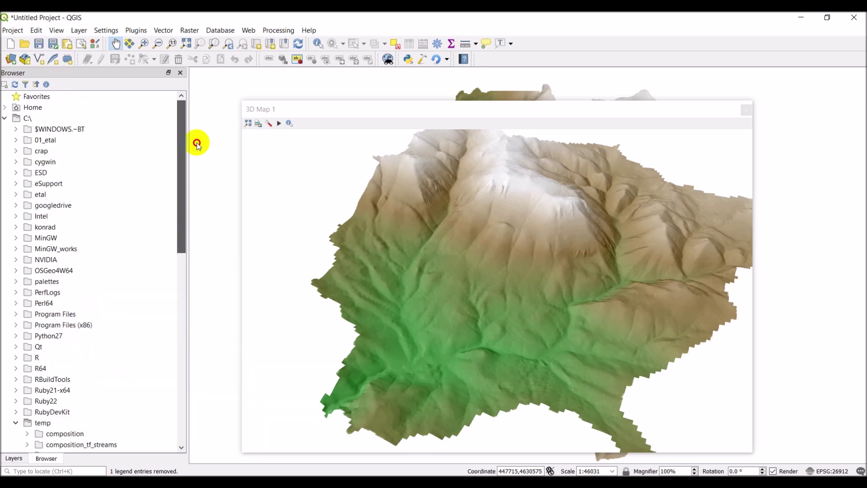
{"action": "left_click", "coordinate": [5, 119]}
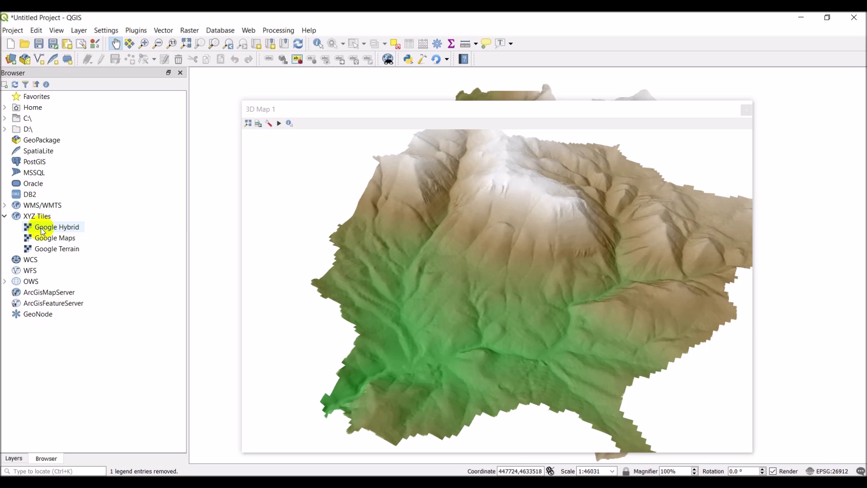
- Drag the Google Hybrid XYZ tile source onto the map canvas
{"action": "left_click_drag", "start_coordinate": [42, 232], "coordinate": [435, 272]}
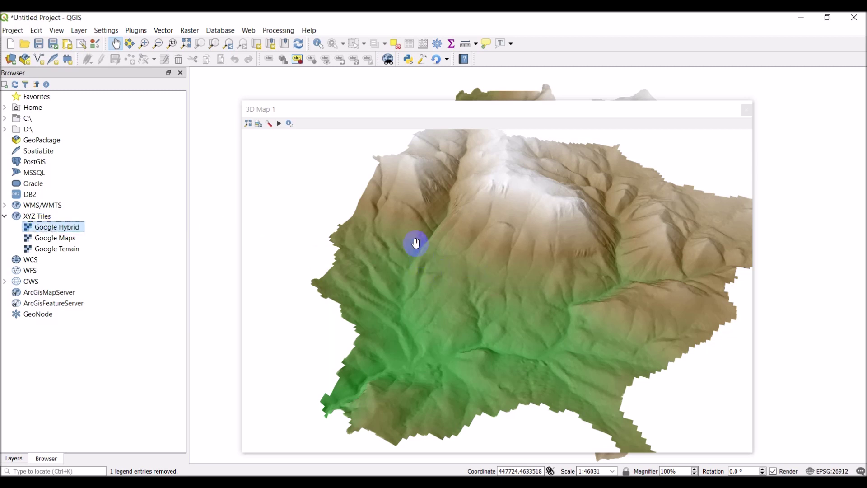
{"action": "left_click", "coordinate": [15, 458]}
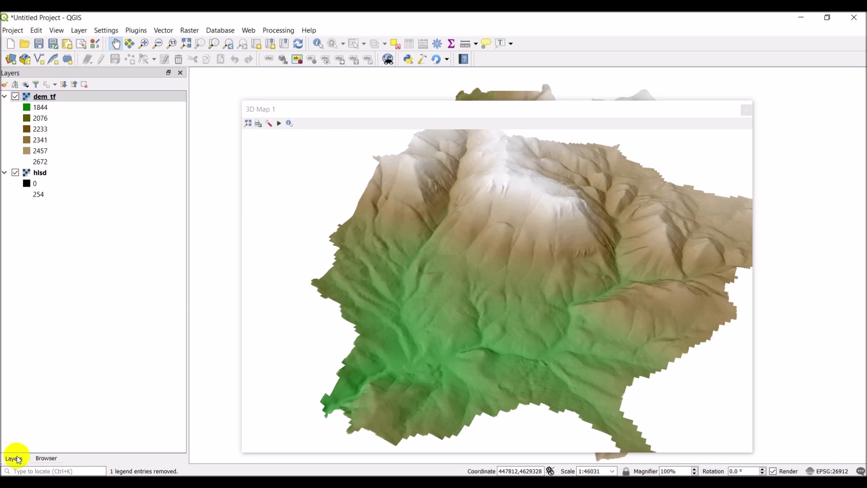
{"action": "left_click", "coordinate": [45, 457]}
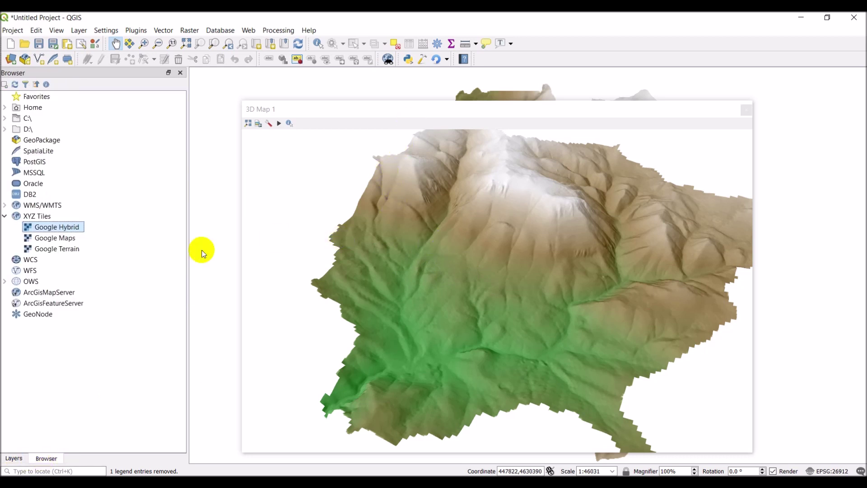
{"action": "left_click_drag", "start_coordinate": [67, 227], "coordinate": [289, 85]}
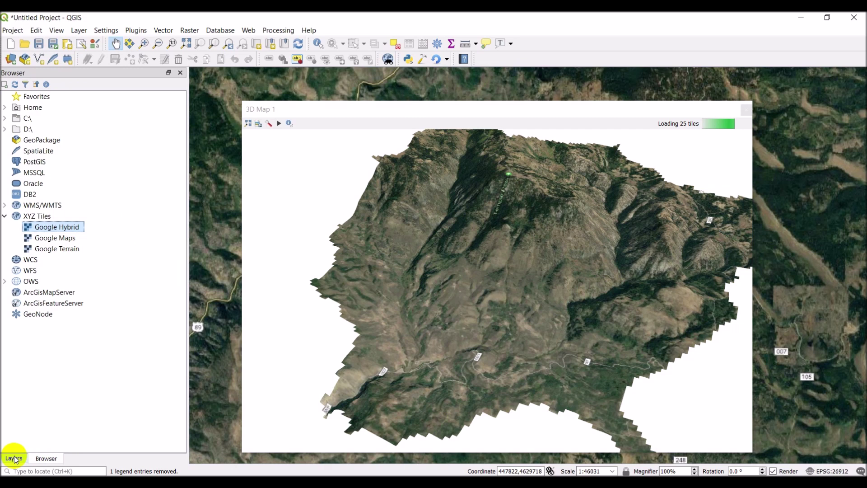
- Pan, tilt and zoom the 3D view for a close oblique look at the imagery-draped terrain
{"action": "left_click_drag", "start_coordinate": [502, 331], "coordinate": [481, 317]}
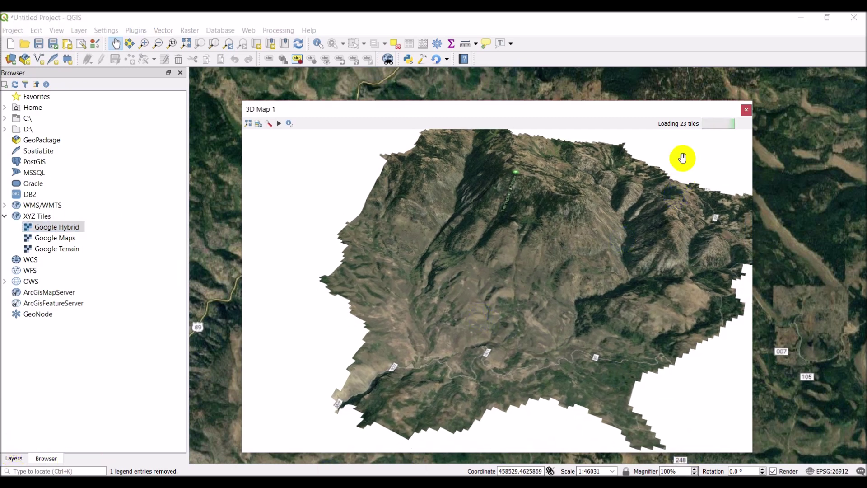
{"action": "left_click", "coordinate": [603, 252]}
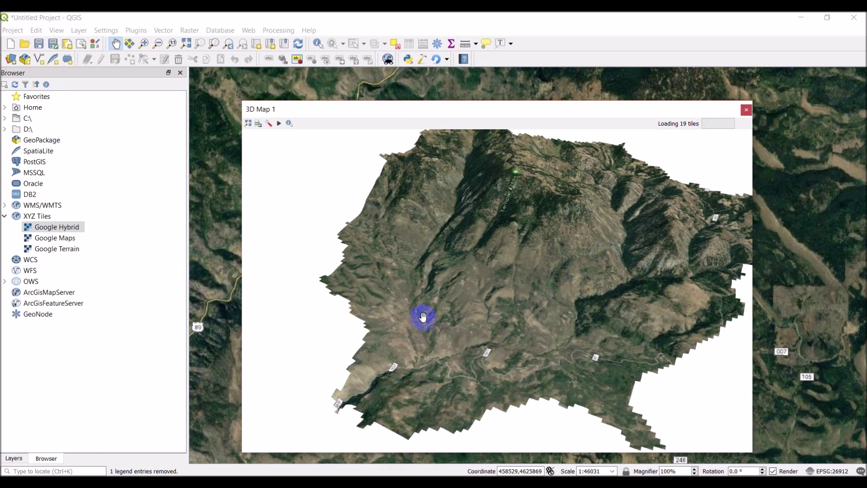
{"action": "left_click_drag", "start_coordinate": [441, 332], "coordinate": [517, 338]}
{"action": "scroll", "coordinate": [527, 338], "scroll_direction": "up", "scroll_amount": 2}
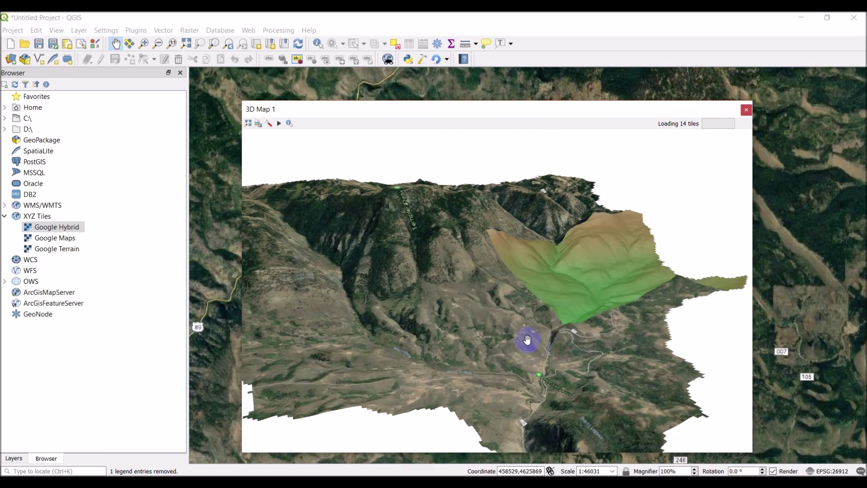
{"action": "scroll", "coordinate": [531, 303], "scroll_direction": "up", "scroll_amount": 2}
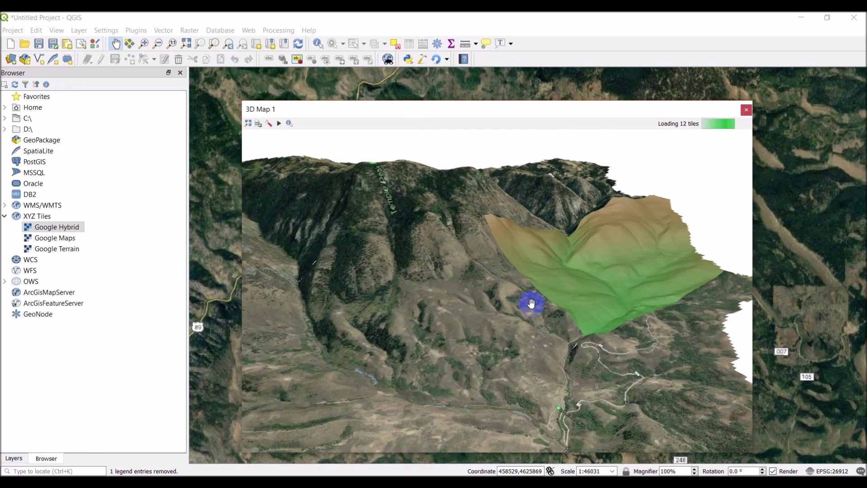
{"action": "left_click_drag", "start_coordinate": [573, 338], "coordinate": [532, 310]}
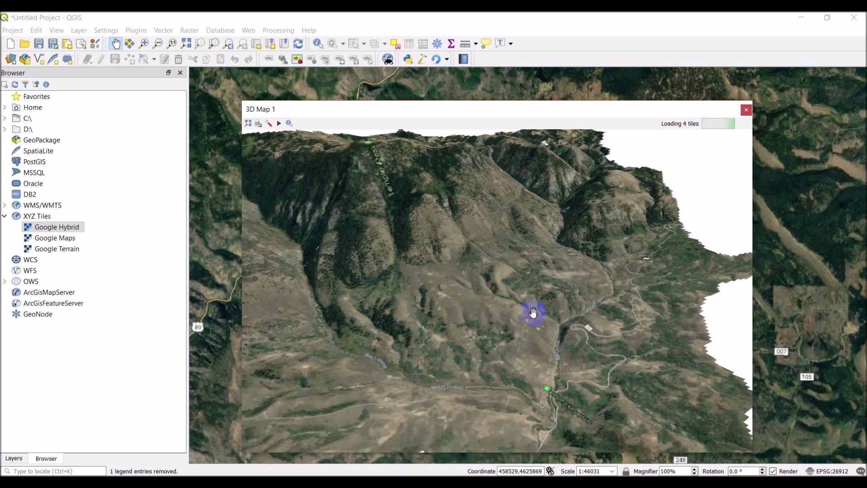
- Hide the dem_tf layer so the terrain shows only Google Hybrid imagery
{"action": "left_click", "coordinate": [14, 459]}
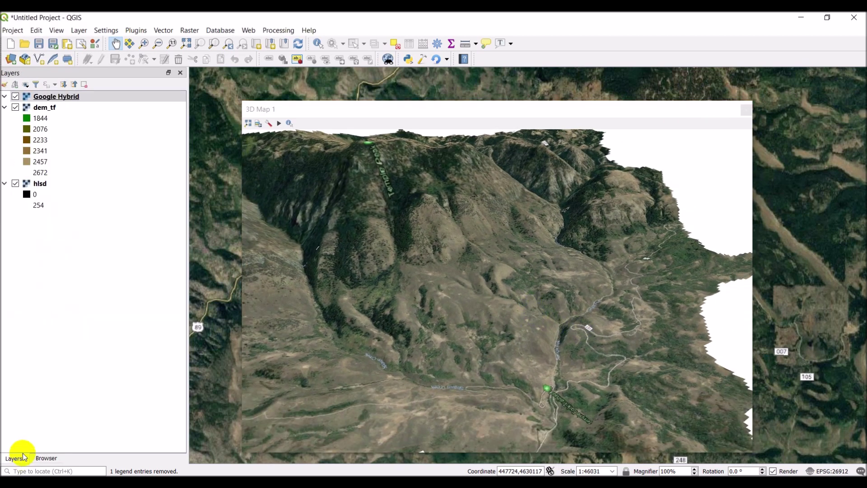
{"action": "left_click", "coordinate": [15, 107]}
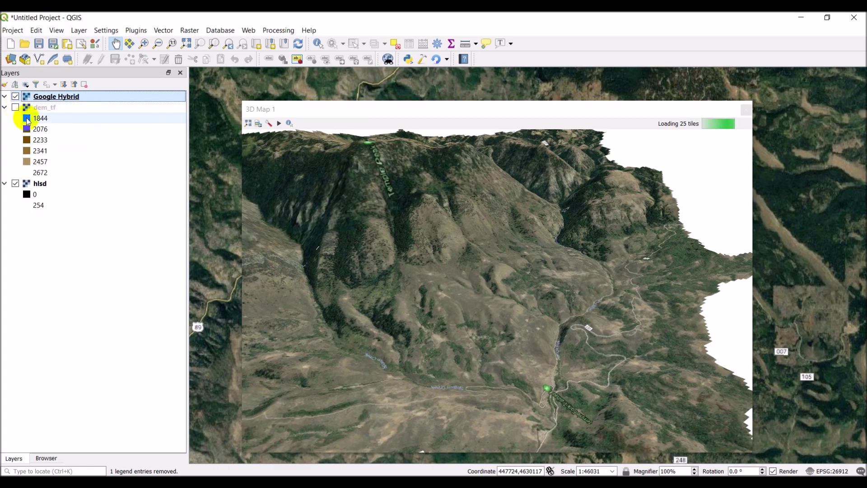
{"action": "left_click_drag", "start_coordinate": [434, 306], "coordinate": [548, 245]}
- Orbit the 3D view back to near top-down and return to the Browser panel
{"action": "left_click_drag", "start_coordinate": [640, 265], "coordinate": [594, 268]}
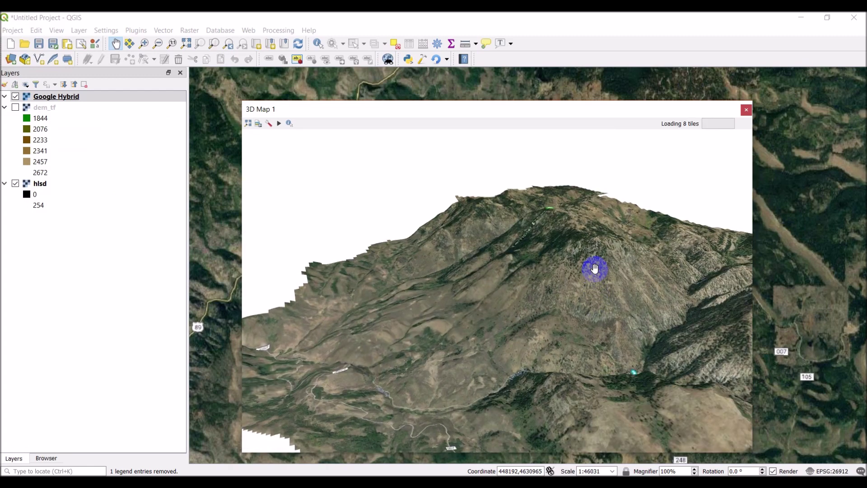
{"action": "left_click_drag", "start_coordinate": [648, 296], "coordinate": [473, 315]}
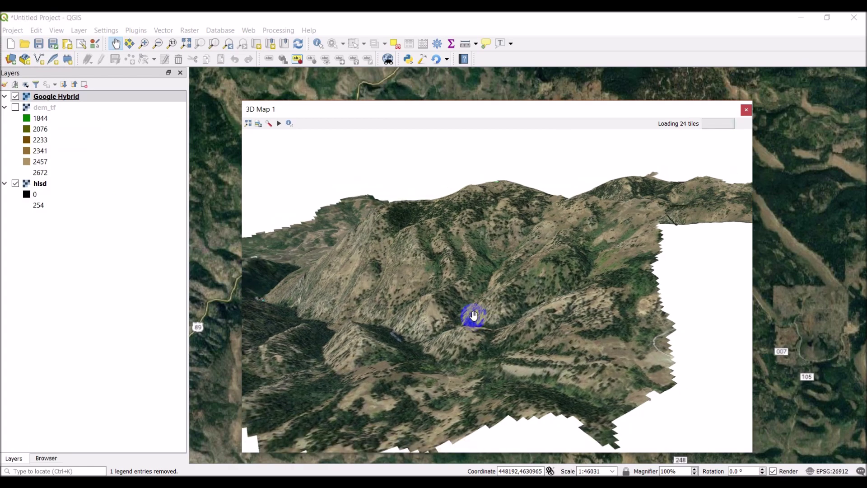
{"action": "left_click_drag", "start_coordinate": [381, 337], "coordinate": [509, 300]}
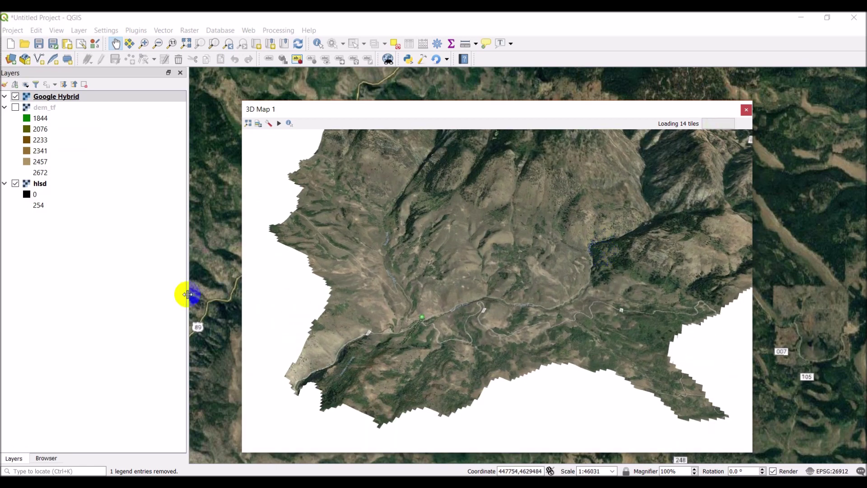
{"action": "left_click", "coordinate": [46, 458]}
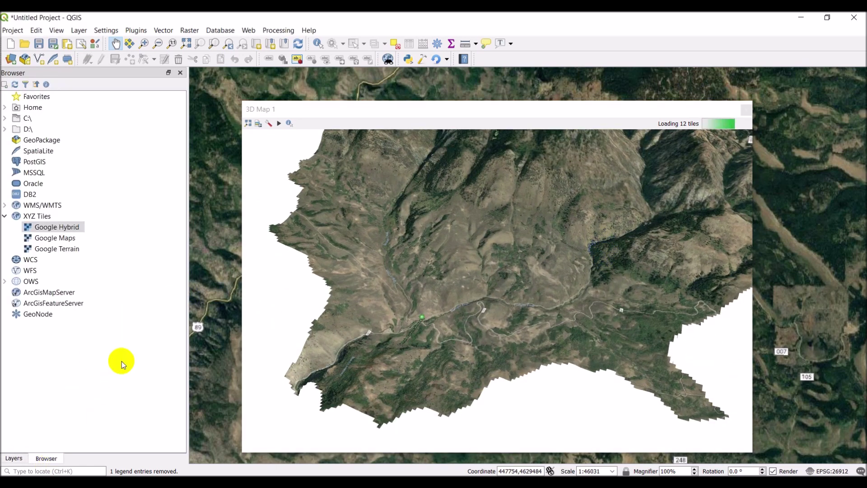
- Add stream_order.shp from the C:\ drive to the map and view the layer list
{"action": "left_click", "coordinate": [5, 118]}
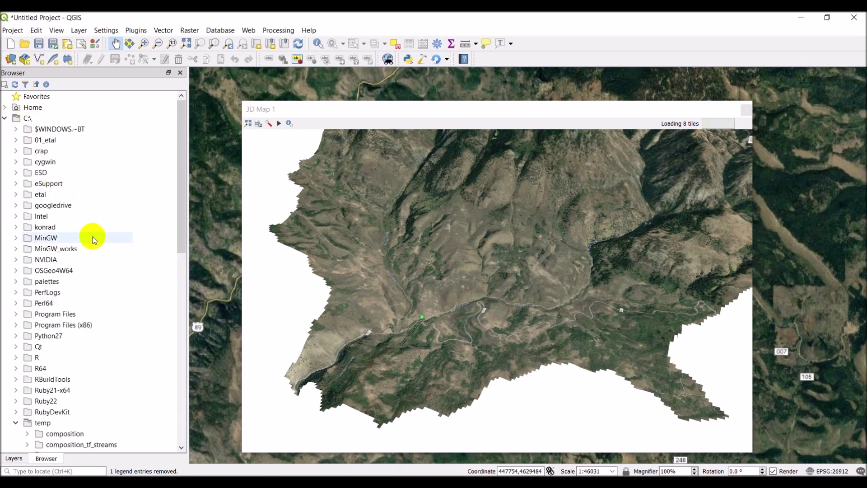
{"action": "scroll", "coordinate": [92, 238], "scroll_direction": "down", "scroll_amount": 4}
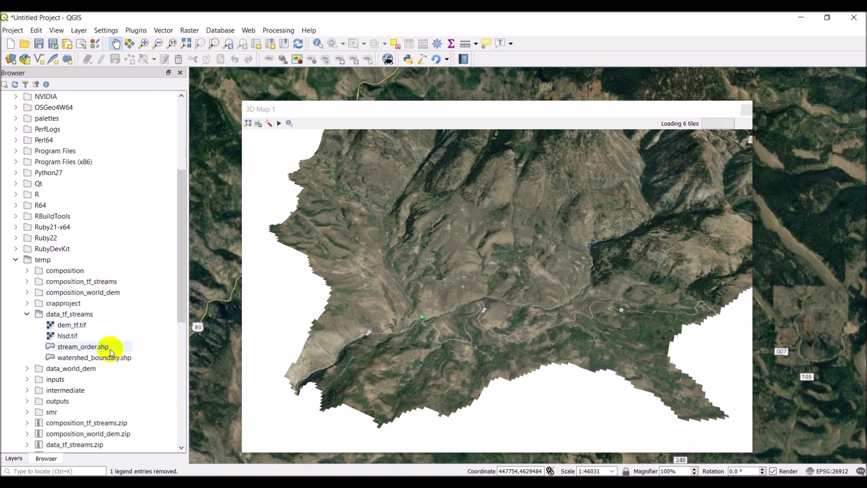
{"action": "left_click_drag", "start_coordinate": [91, 350], "coordinate": [288, 88]}
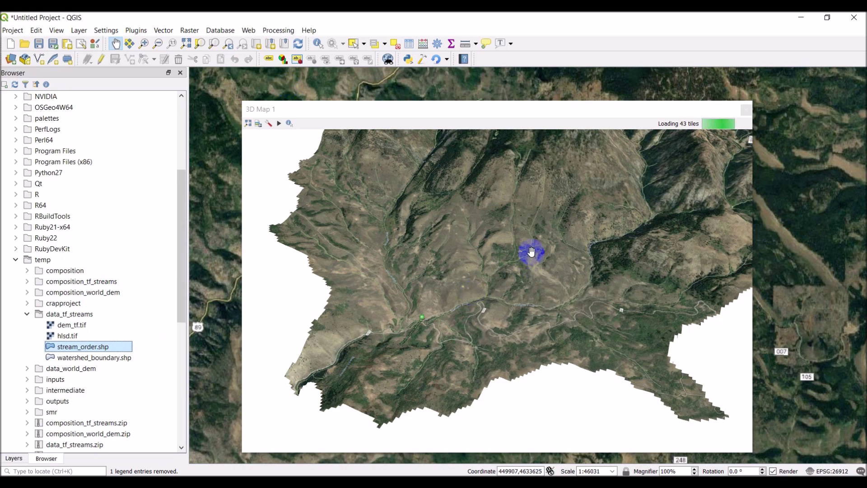
{"action": "left_click", "coordinate": [15, 458]}
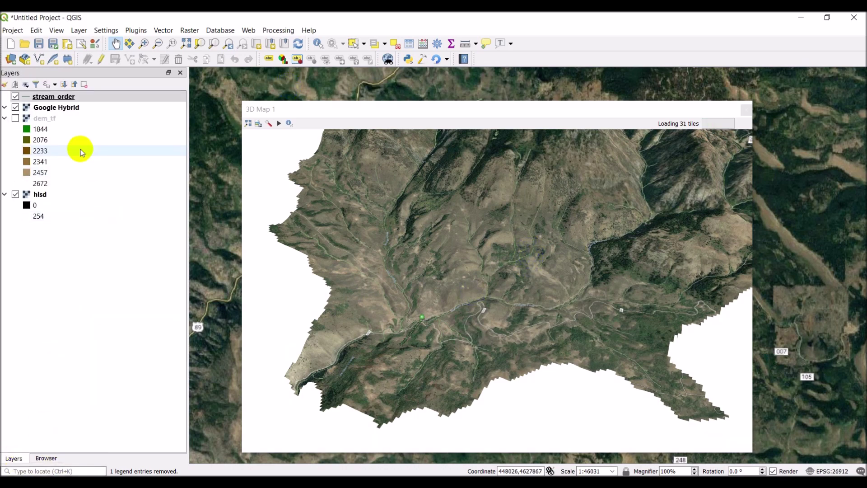
- Restyle stream_order as a blue Simple line with 0.46 stroke width
{"action": "left_click", "coordinate": [30, 98]}
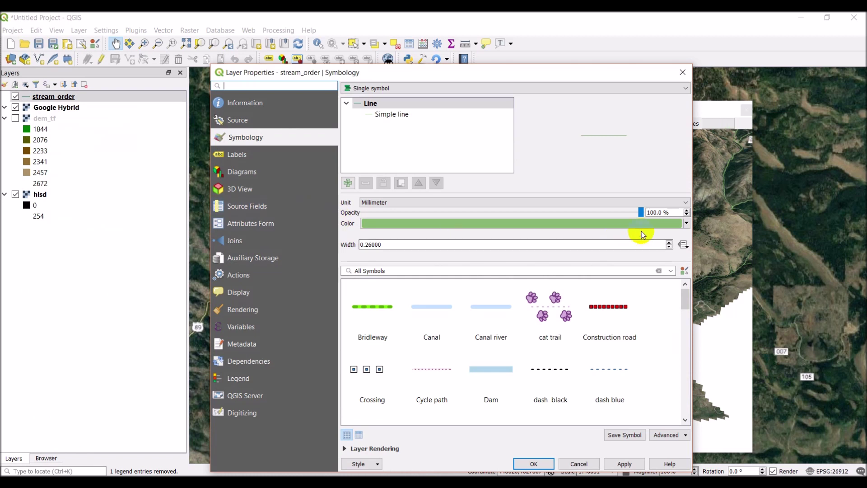
{"action": "left_click", "coordinate": [392, 114]}
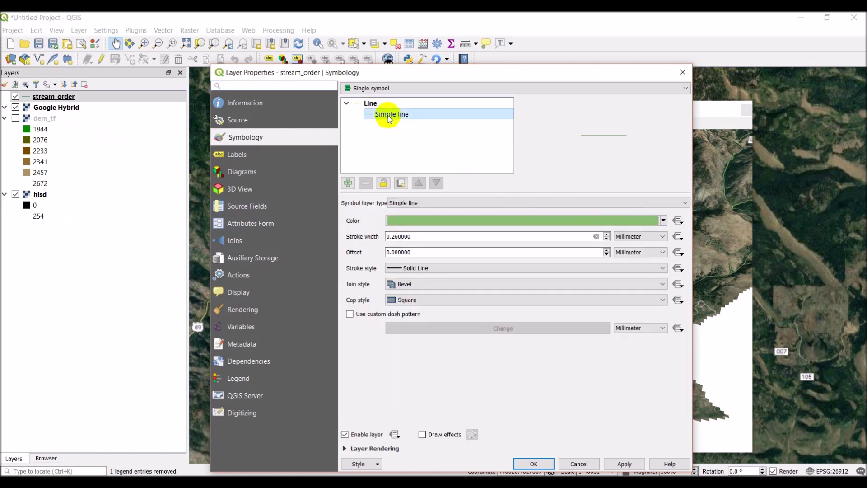
{"action": "left_click", "coordinate": [606, 234]}
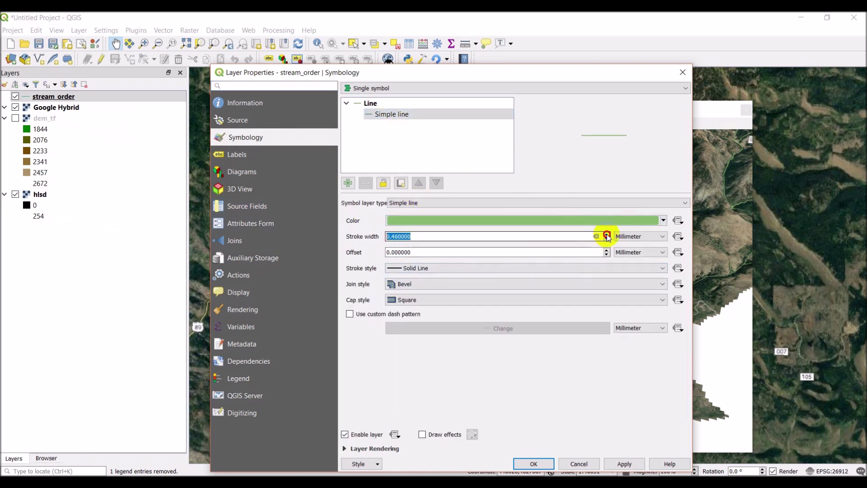
{"action": "left_click", "coordinate": [663, 221]}
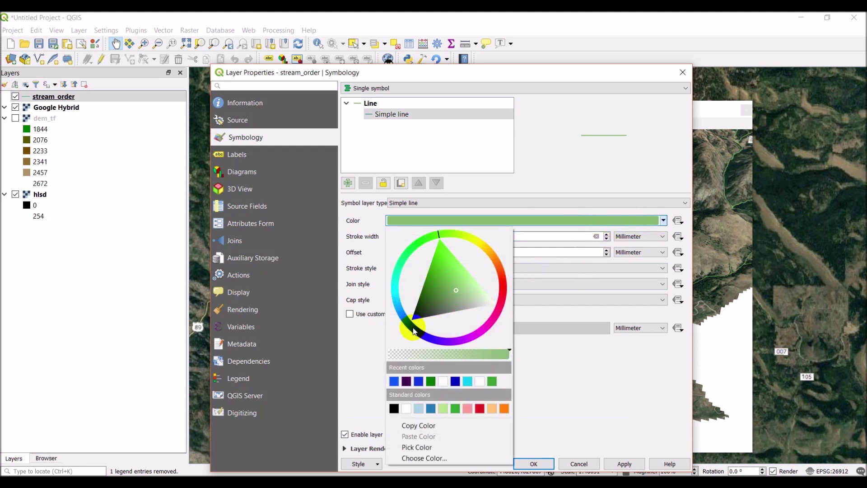
{"action": "left_click_drag", "start_coordinate": [414, 331], "coordinate": [415, 322]}
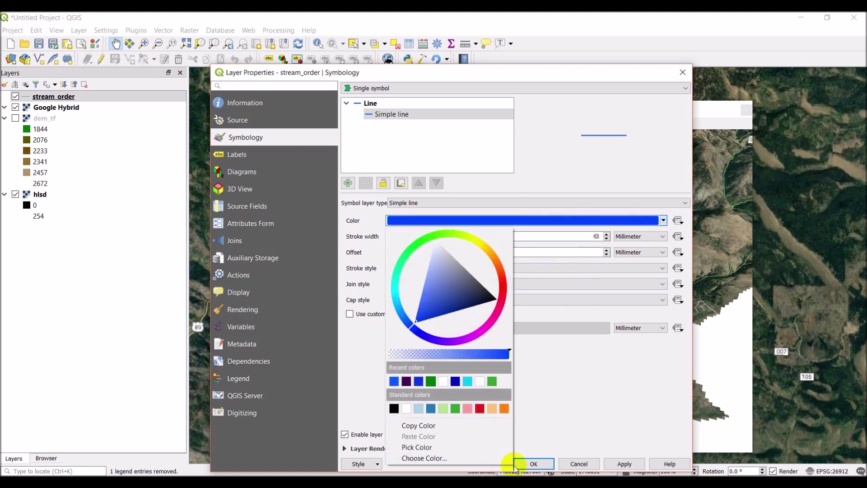
{"action": "left_click", "coordinate": [537, 464]}
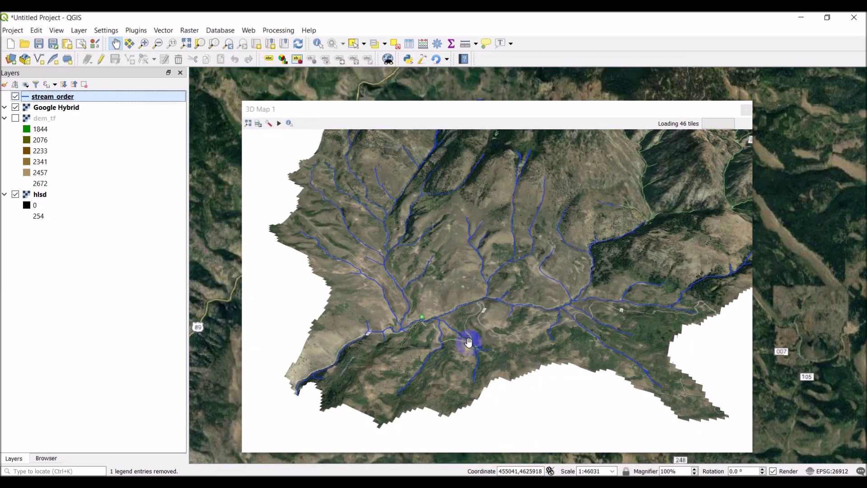
- Zoom, pan and tilt the 3D view into a close oblique look at slopes with blue streams
{"action": "left_click_drag", "start_coordinate": [426, 336], "coordinate": [543, 337]}
{"action": "scroll", "coordinate": [496, 356], "scroll_direction": "up", "scroll_amount": 3}
{"action": "scroll", "coordinate": [544, 338], "scroll_direction": "up", "scroll_amount": 5}
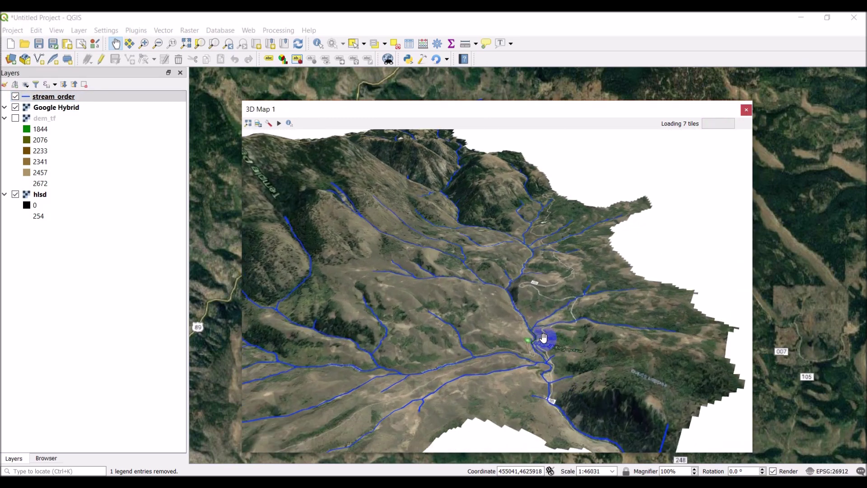
{"action": "left_click_drag", "start_coordinate": [543, 326], "coordinate": [521, 256], "text": "shift"}
{"action": "left_click_drag", "start_coordinate": [488, 207], "coordinate": [503, 236], "text": "shift"}
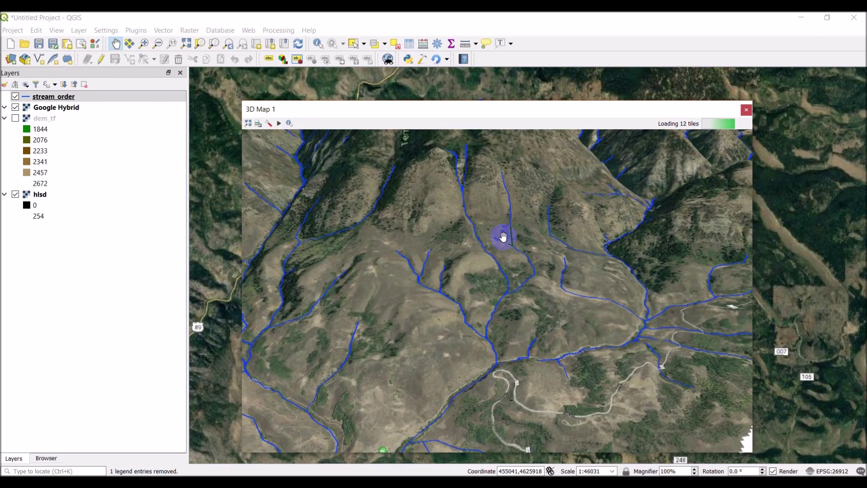
{"action": "scroll", "coordinate": [479, 260], "scroll_direction": "down", "scroll_amount": 3}
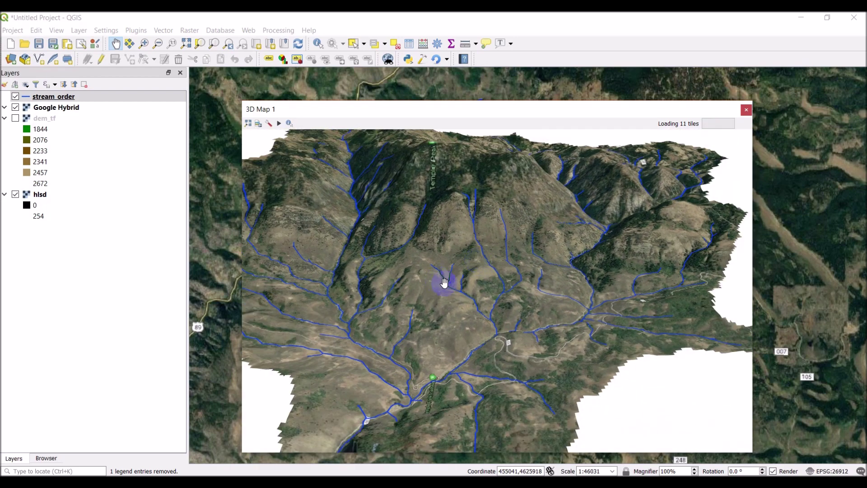
{"action": "scroll", "coordinate": [451, 280], "scroll_direction": "up", "scroll_amount": 3}
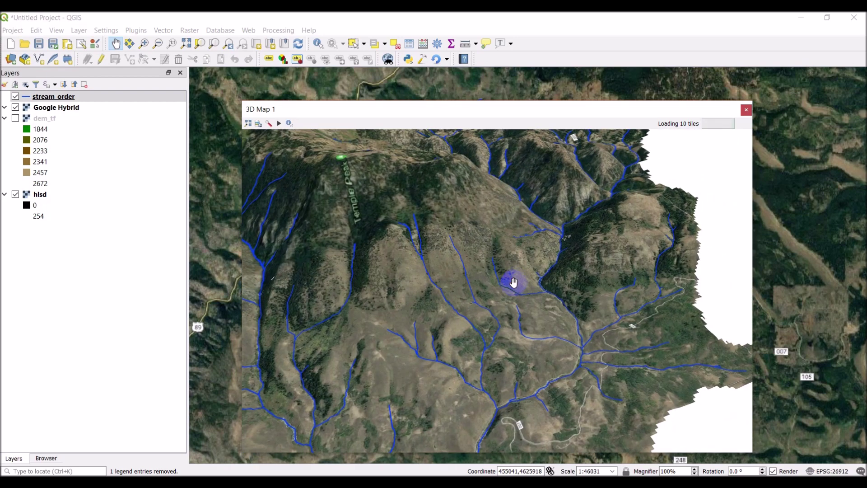
{"action": "scroll", "coordinate": [502, 302], "scroll_direction": "down", "scroll_amount": 4}
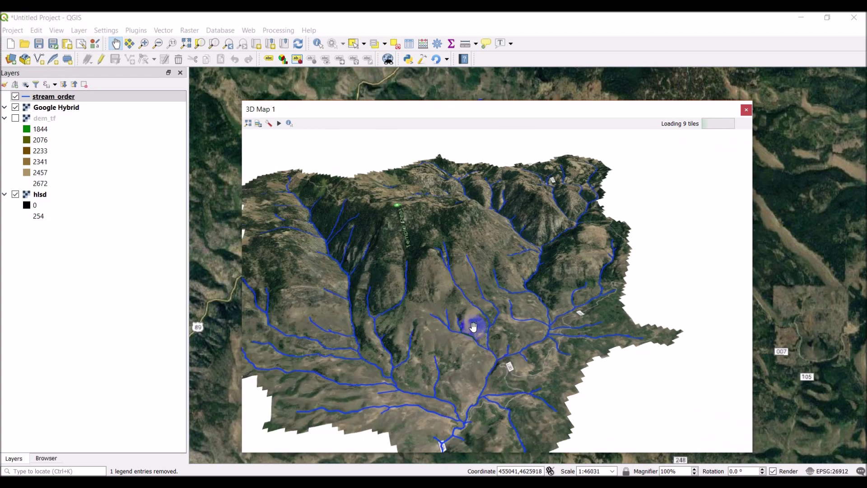
{"action": "left_click_drag", "start_coordinate": [473, 326], "coordinate": [495, 301]}
{"action": "middle_click_drag", "start_coordinate": [575, 291], "coordinate": [607, 294]}
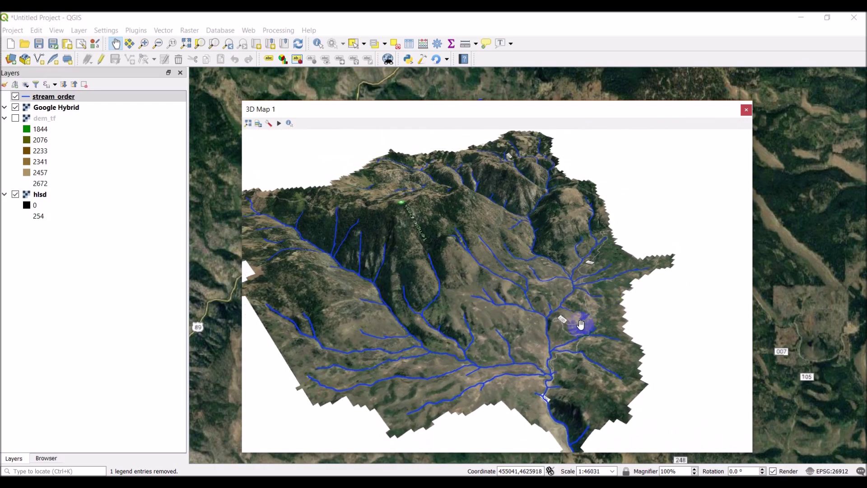
{"action": "middle_click_drag", "start_coordinate": [598, 278], "coordinate": [590, 343]}
- Zoom out and tilt the 3D view to show the whole stream-draped watershed at an angle
{"action": "middle_click_drag", "start_coordinate": [539, 365], "coordinate": [547, 274]}
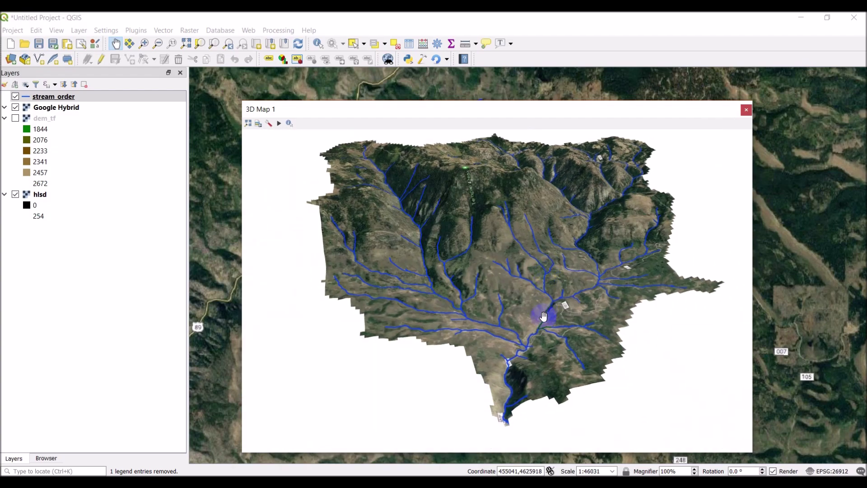
{"action": "scroll", "coordinate": [544, 316], "scroll_direction": "up", "scroll_amount": 10}
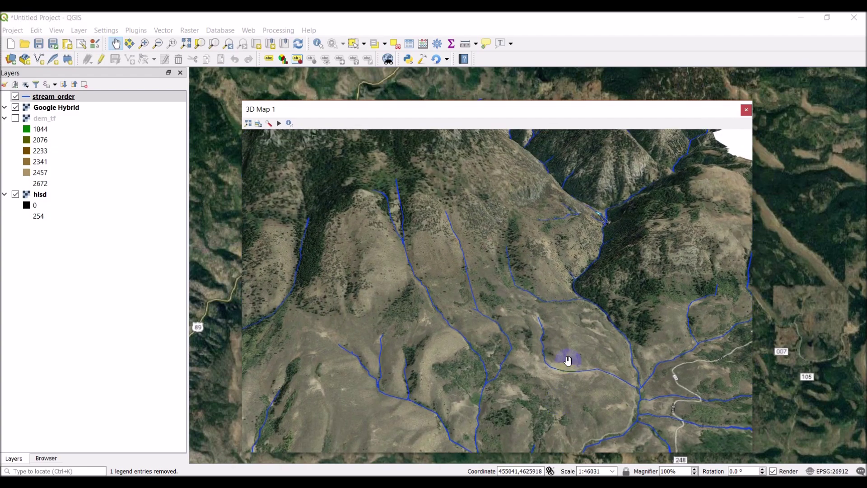
{"action": "middle_click_drag", "start_coordinate": [569, 360], "coordinate": [562, 318]}
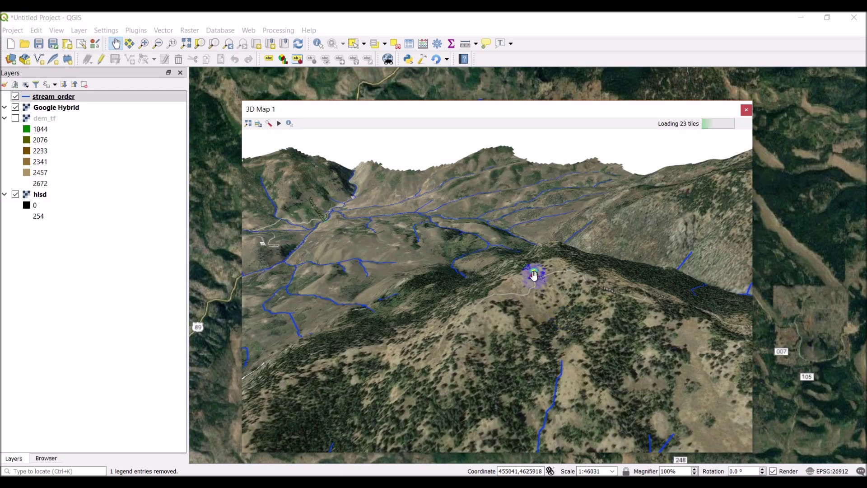
{"action": "middle_click_drag", "start_coordinate": [534, 274], "coordinate": [654, 303]}
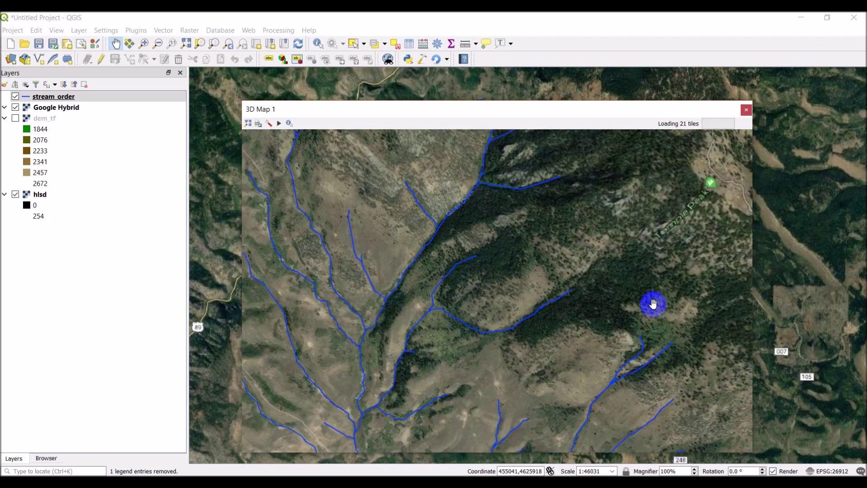
{"action": "scroll", "coordinate": [654, 303], "scroll_direction": "down", "scroll_amount": 5}
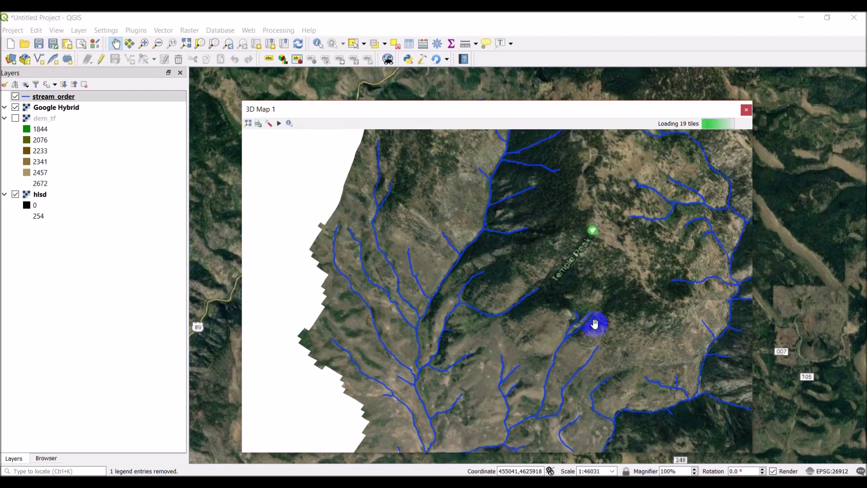
{"action": "scroll", "coordinate": [594, 324], "scroll_direction": "down", "scroll_amount": 10}
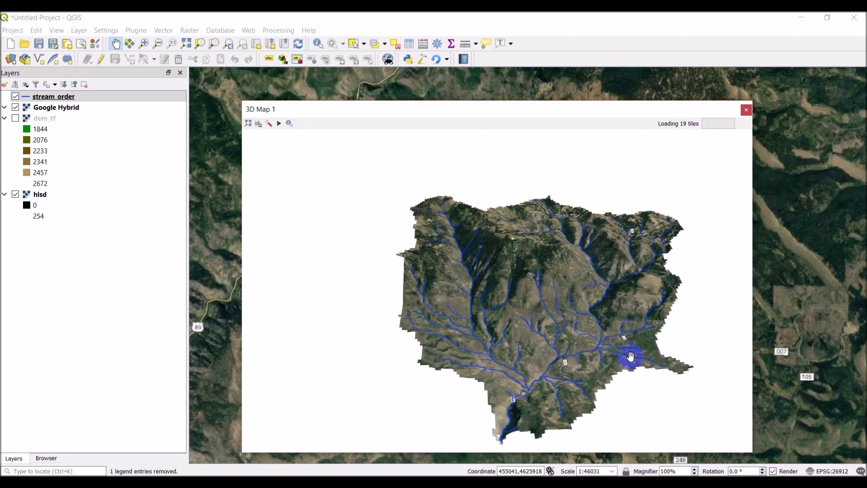
{"action": "middle_click_drag", "start_coordinate": [631, 357], "coordinate": [645, 363]}
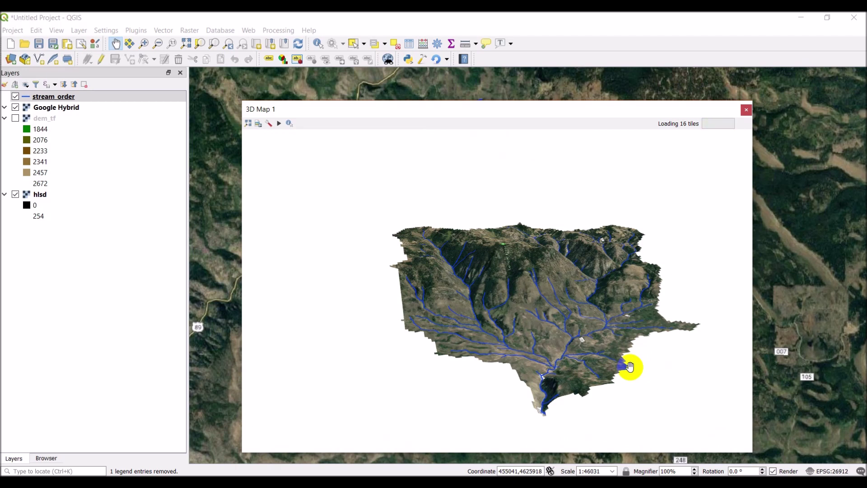
{"action": "middle_click_drag", "start_coordinate": [630, 367], "coordinate": [617, 364]}
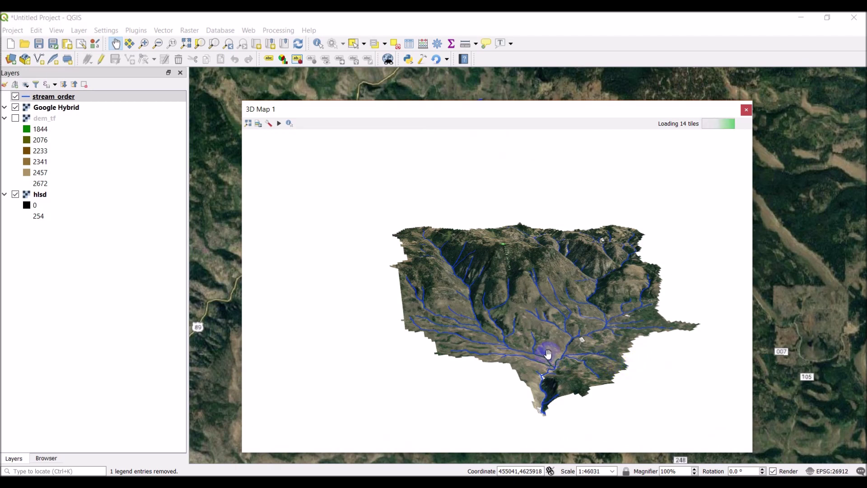